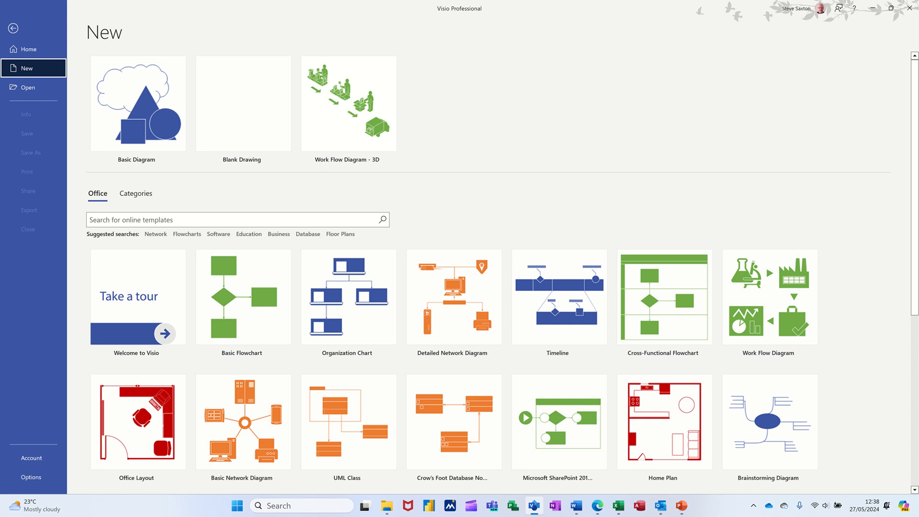
# Create a drawing from the Basic Diagram template and place a 40 mm square on the page.
pyautogui.click(149, 132)
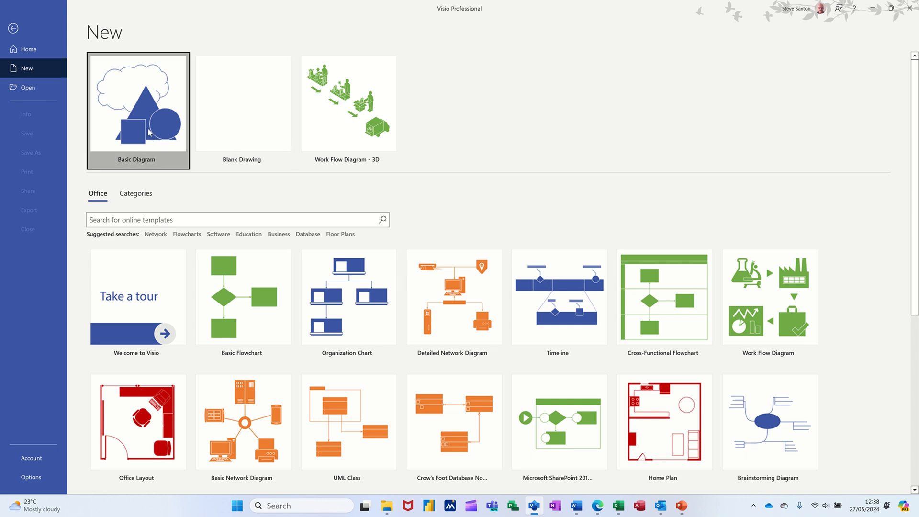
pyautogui.click(149, 132)
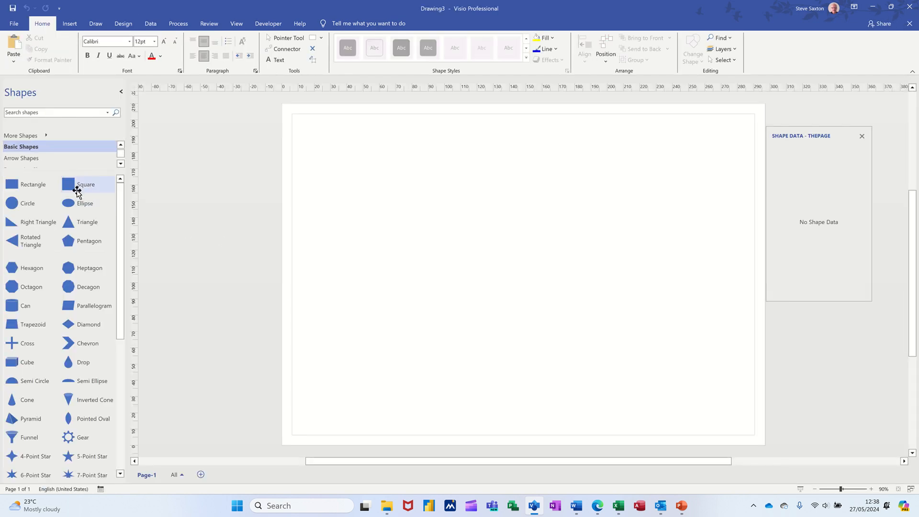
pyautogui.moveTo(76, 190); pyautogui.dragTo(429, 191)
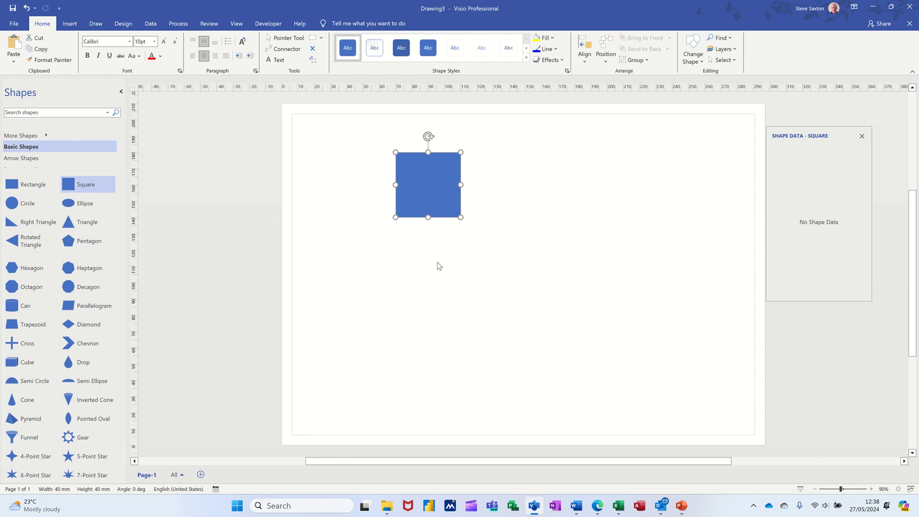
# Move the square nearer the page's upper-left corner and display the Shape Data window.
pyautogui.click(862, 137)
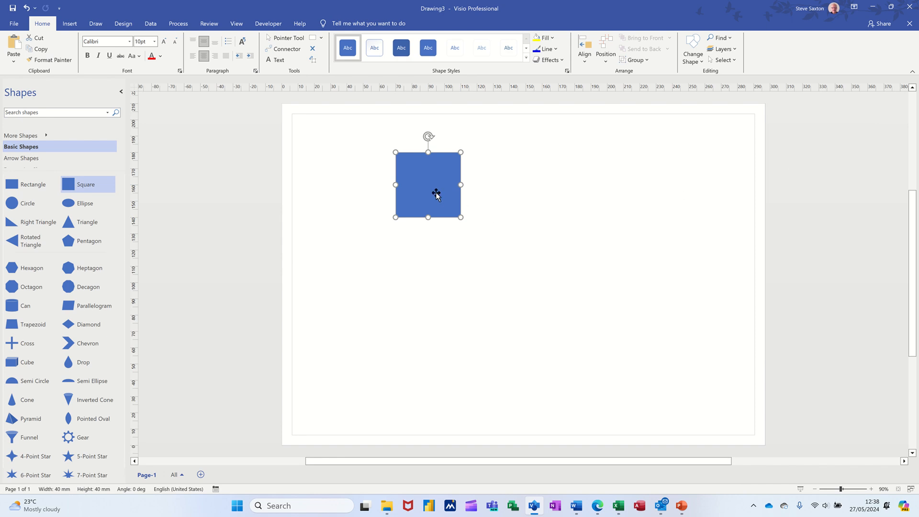
pyautogui.moveTo(433, 185); pyautogui.dragTo(371, 176)
pyautogui.click(148, 24)
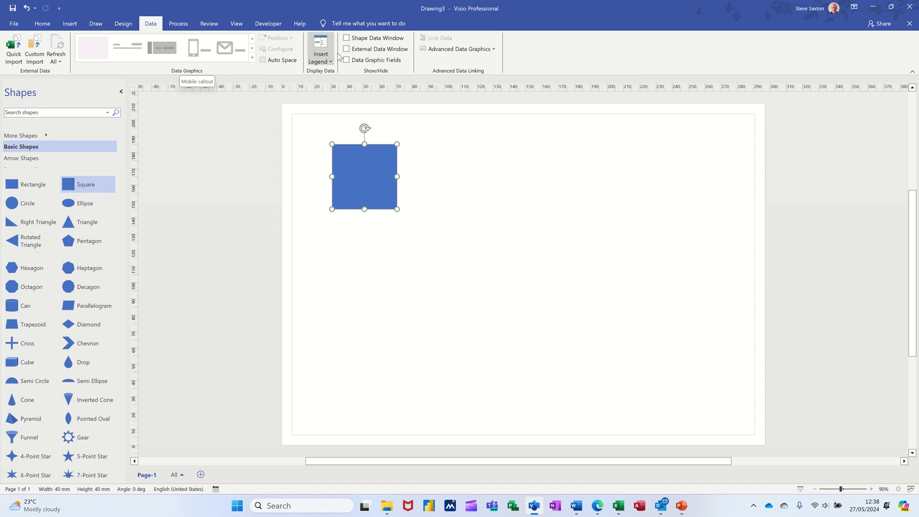
pyautogui.click(348, 39)
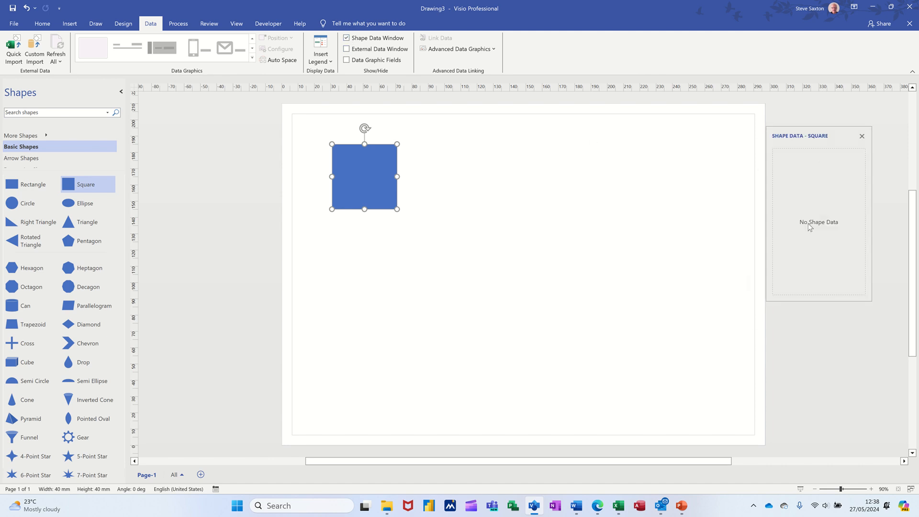
# Define a shape data property for the square labelled Amount, with type Currency and format £ 2.75.
pyautogui.rightClick(368, 171)
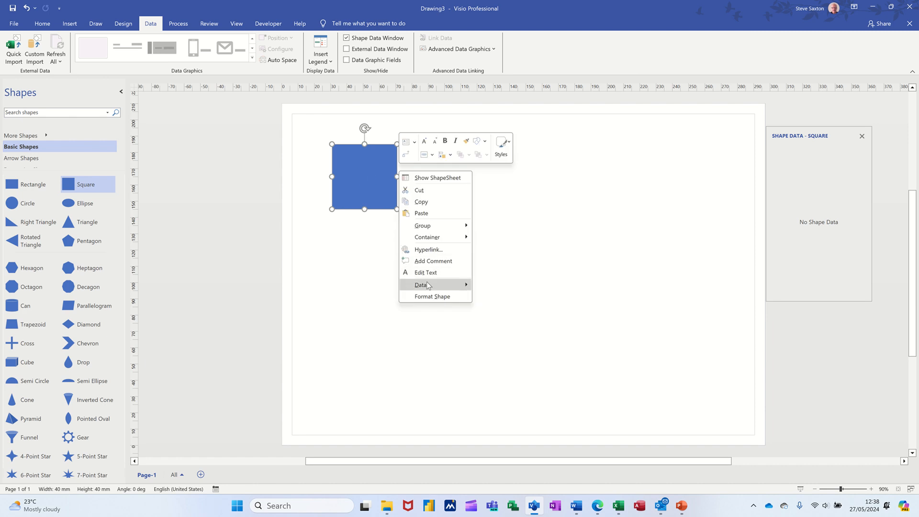
pyautogui.moveTo(433, 285)
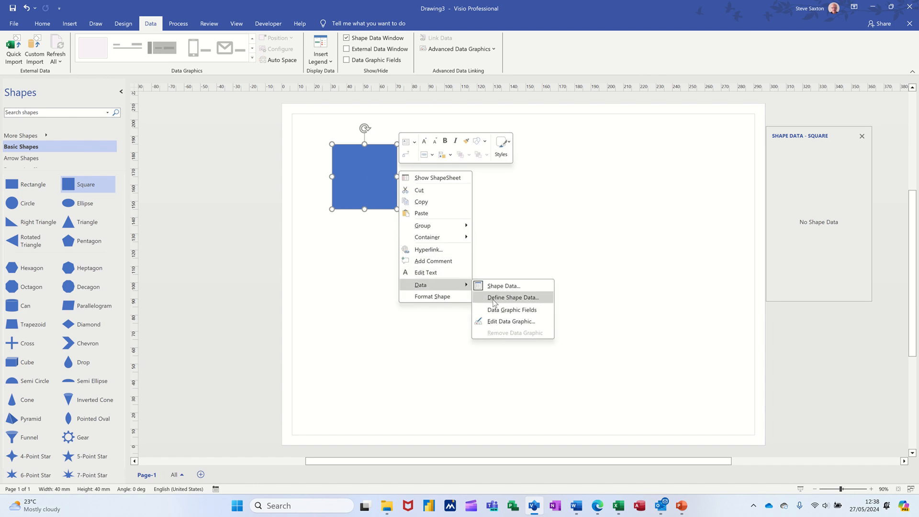
pyautogui.click(508, 302)
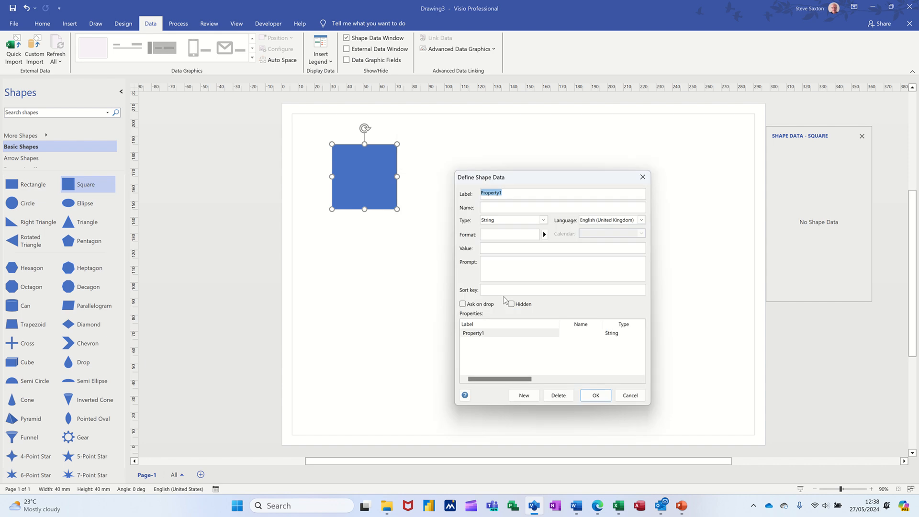
pyautogui.write('Amount')
pyautogui.click(544, 220)
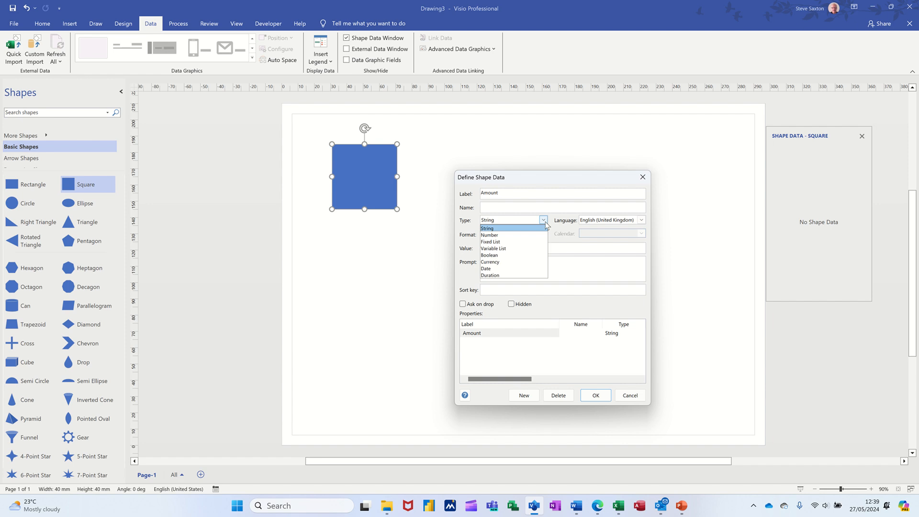
pyautogui.click(505, 264)
pyautogui.click(508, 248)
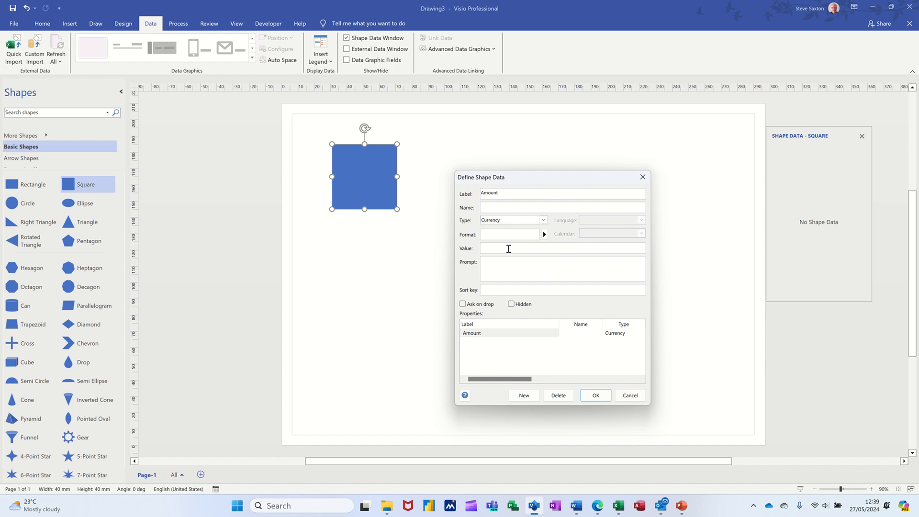
pyautogui.click(545, 235)
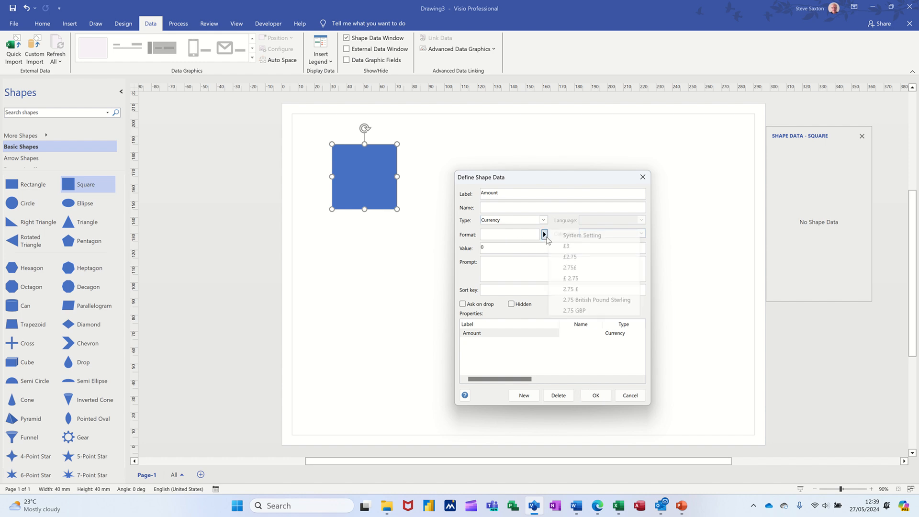
pyautogui.click(568, 279)
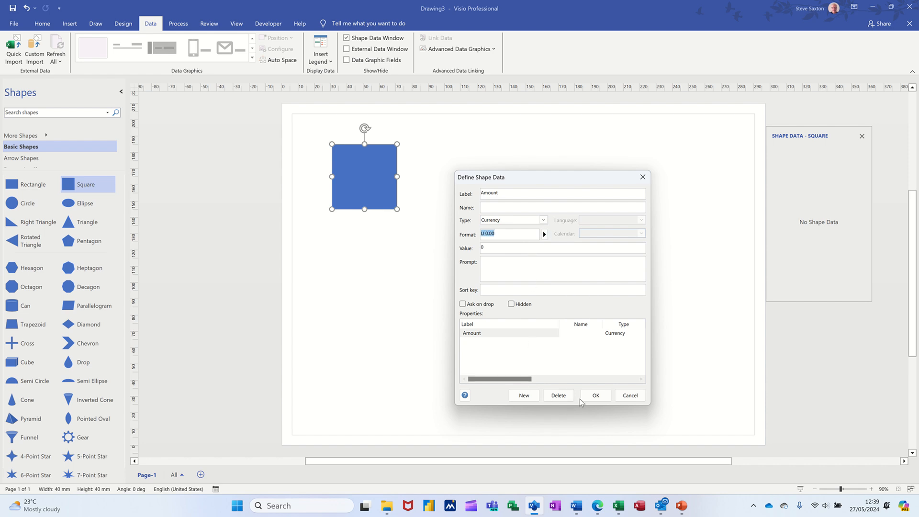
pyautogui.click(596, 395)
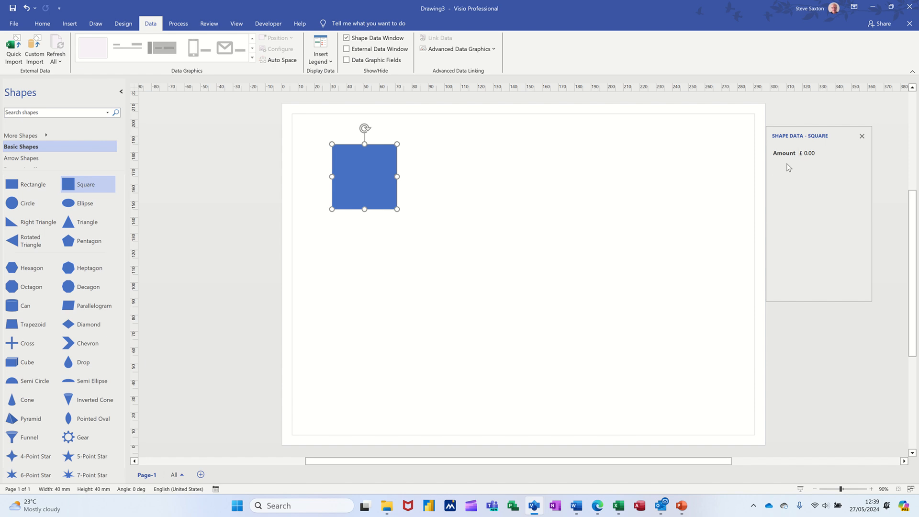
# Set the square's Amount to £ 200.00.
pyautogui.click(809, 154)
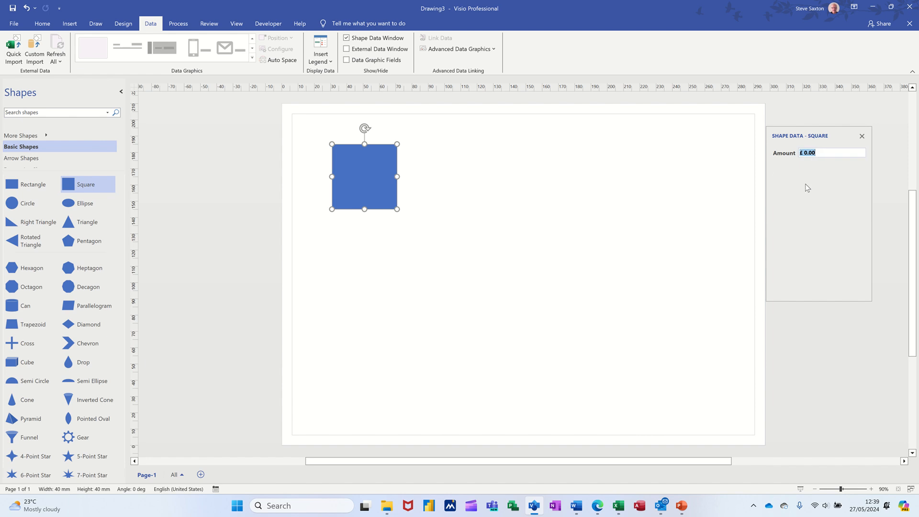
pyautogui.write('2')
pyautogui.press('Return')
# Create a new data graphic with an item showing the Amount field as an Icon Set in the thumbs-up and thumbs-down style.
pyautogui.click(456, 54)
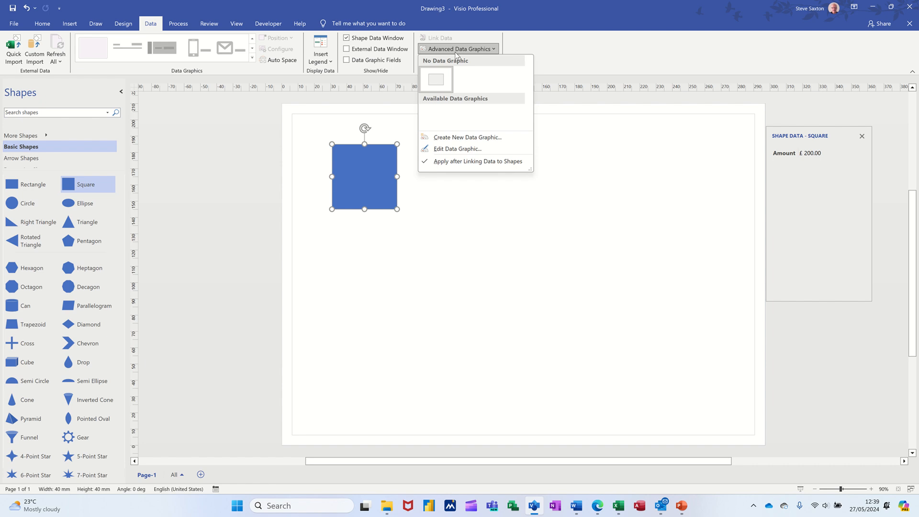
pyautogui.click(458, 139)
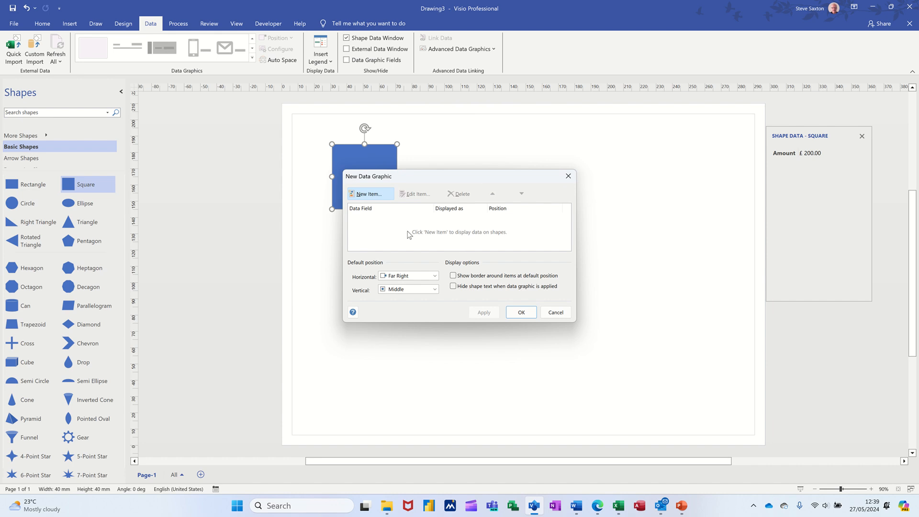
pyautogui.click(377, 195)
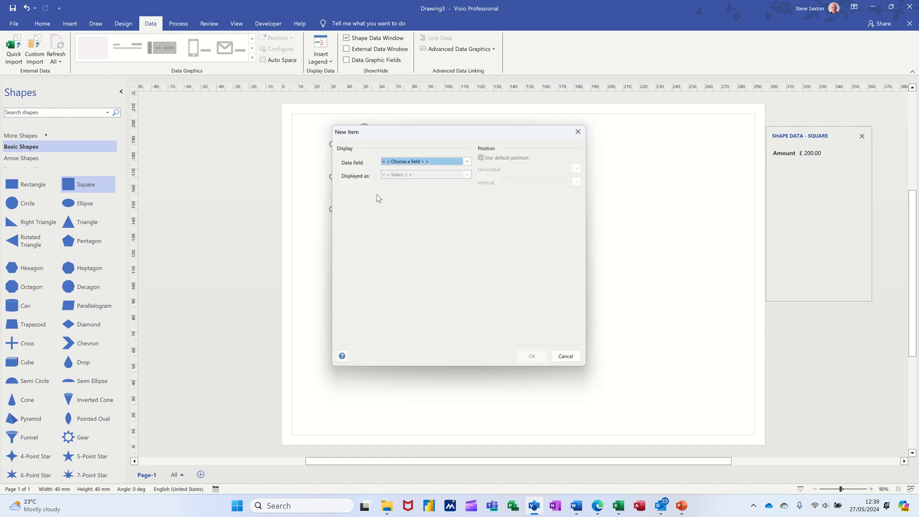
pyautogui.click(468, 162)
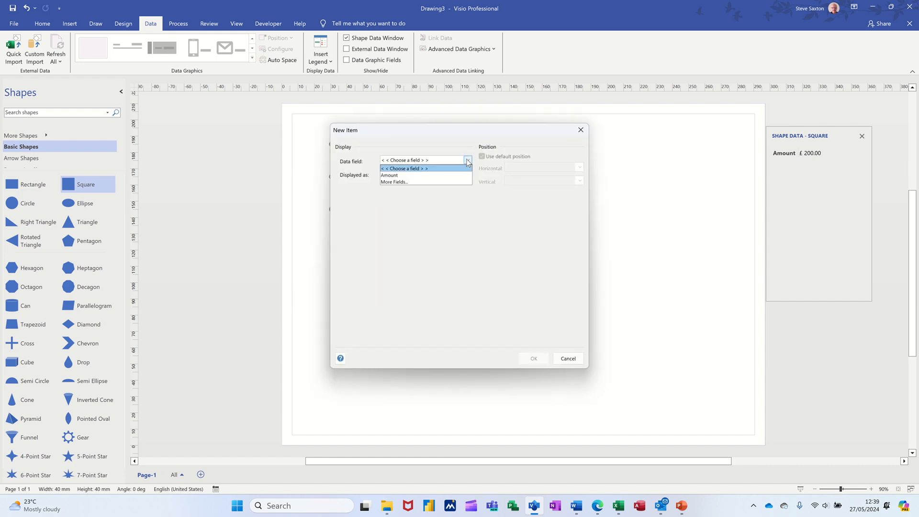
pyautogui.click(425, 176)
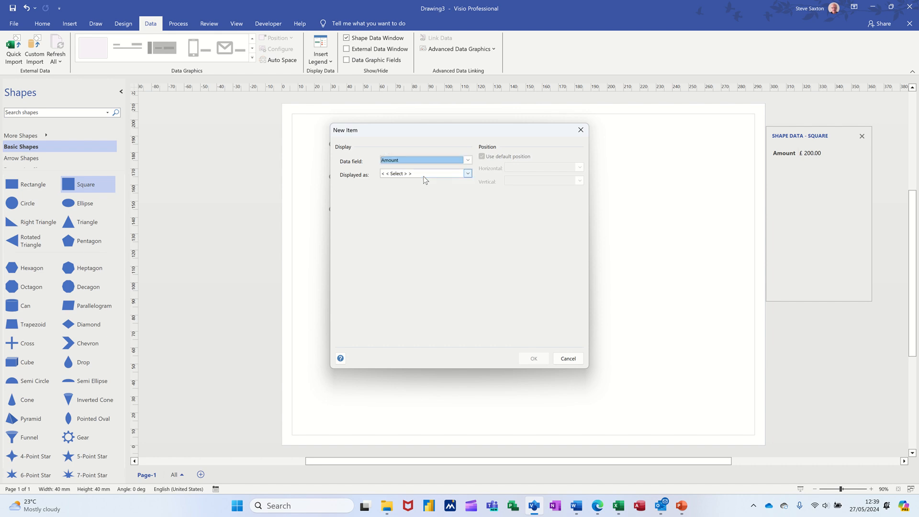
pyautogui.click(468, 174)
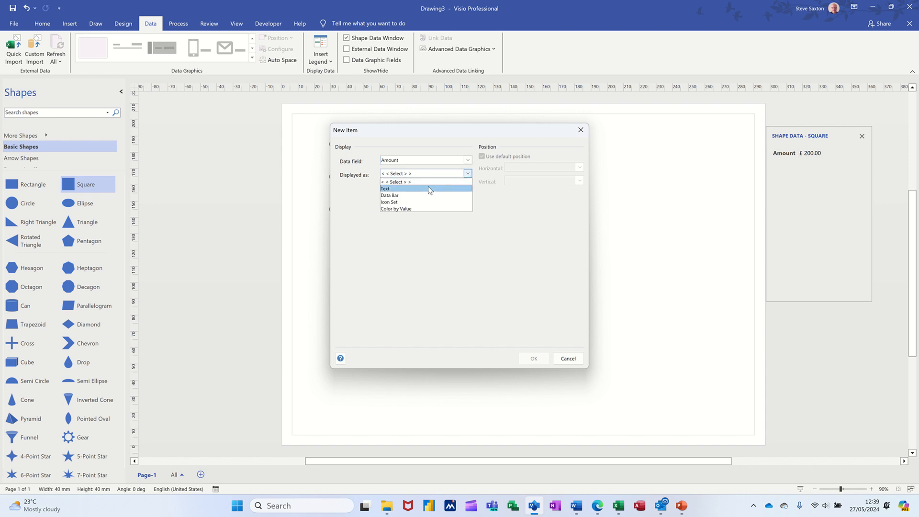
pyautogui.click(403, 202)
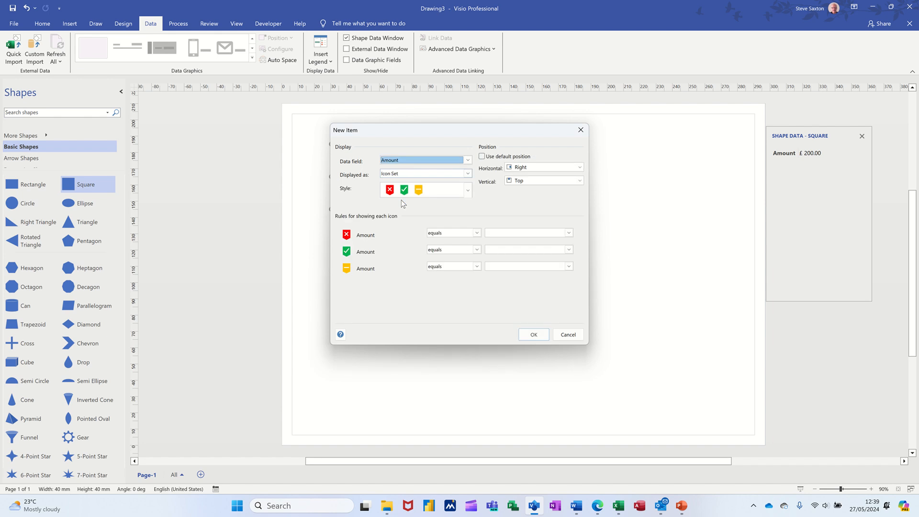
pyautogui.click(467, 191)
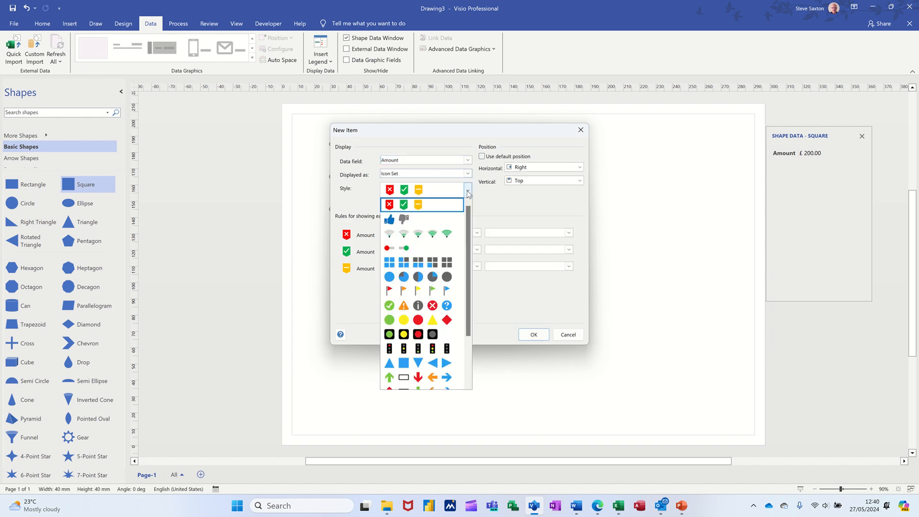
pyautogui.click(405, 220)
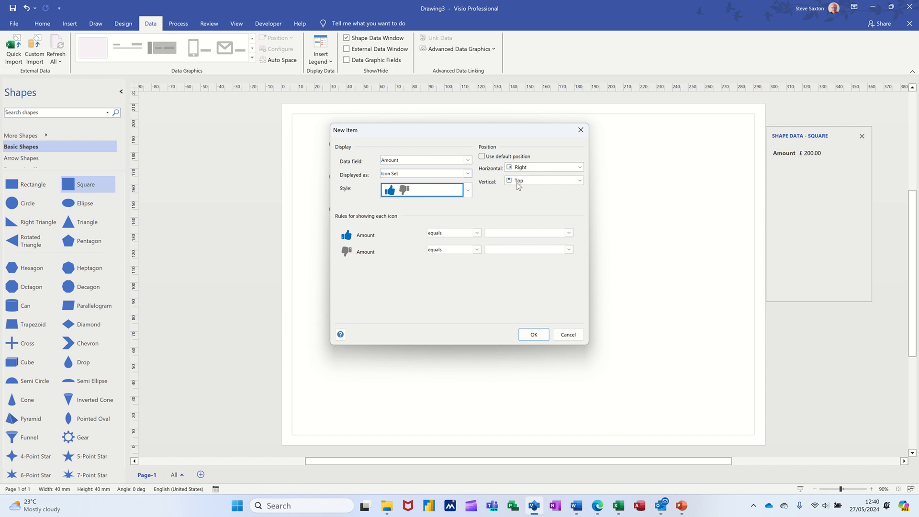
# Set the thumbs-up icon's rule to Amount greater than or equal to 200.
pyautogui.click(477, 233)
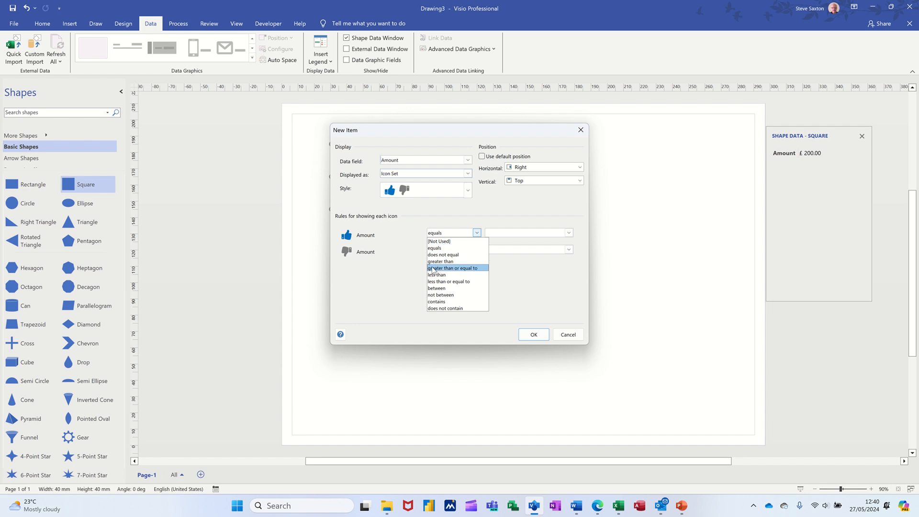
pyautogui.click(433, 270)
pyautogui.click(501, 233)
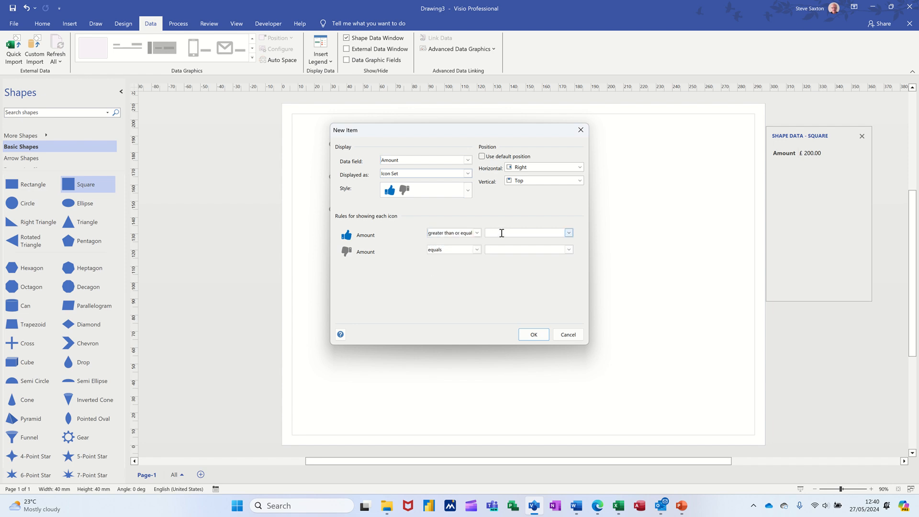
pyautogui.write('200')
pyautogui.click(568, 232)
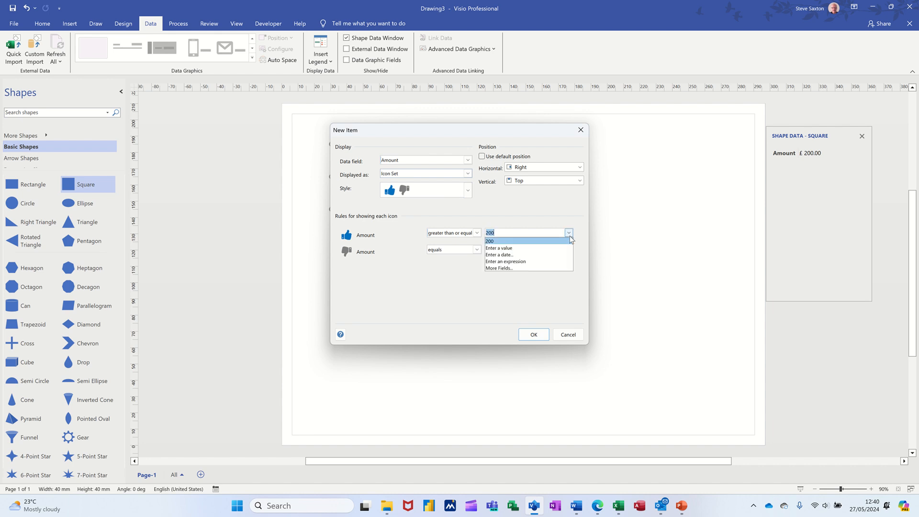
pyautogui.click(570, 240)
# Set the thumbs-down icon's rule to less than the threshold and apply the finished data graphic to the square.
pyautogui.click(476, 250)
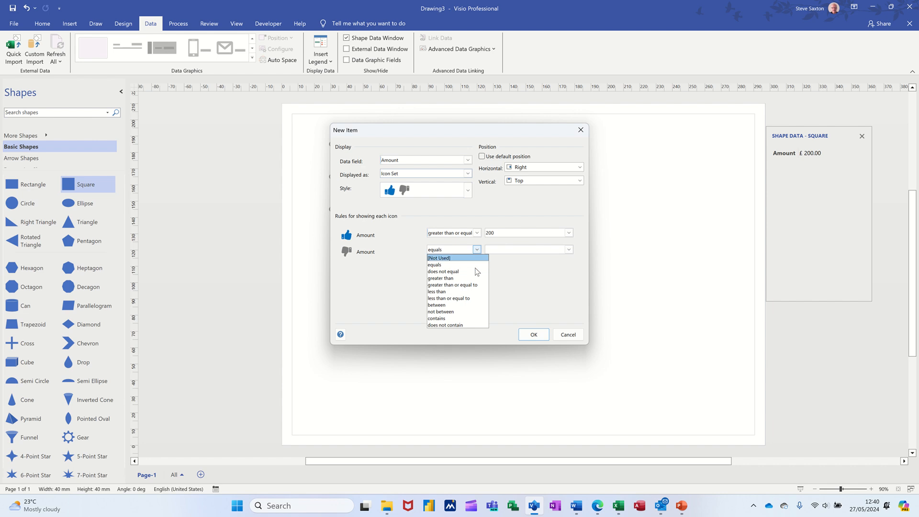
pyautogui.click(467, 293)
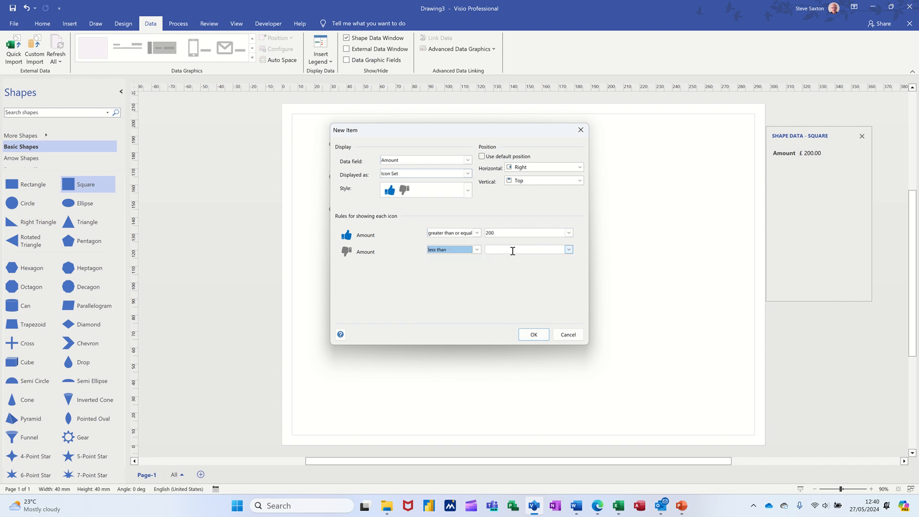
pyautogui.click(513, 249)
pyautogui.click(532, 335)
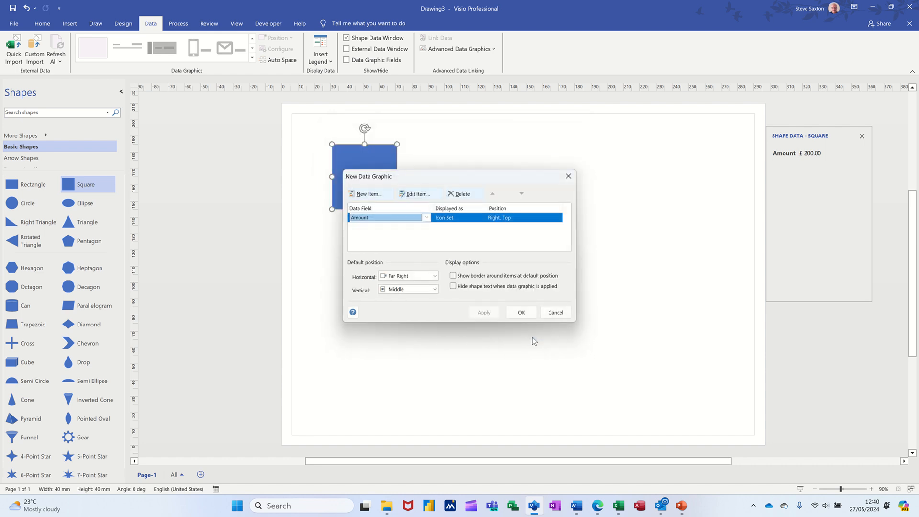
pyautogui.click(521, 313)
pyautogui.click(446, 279)
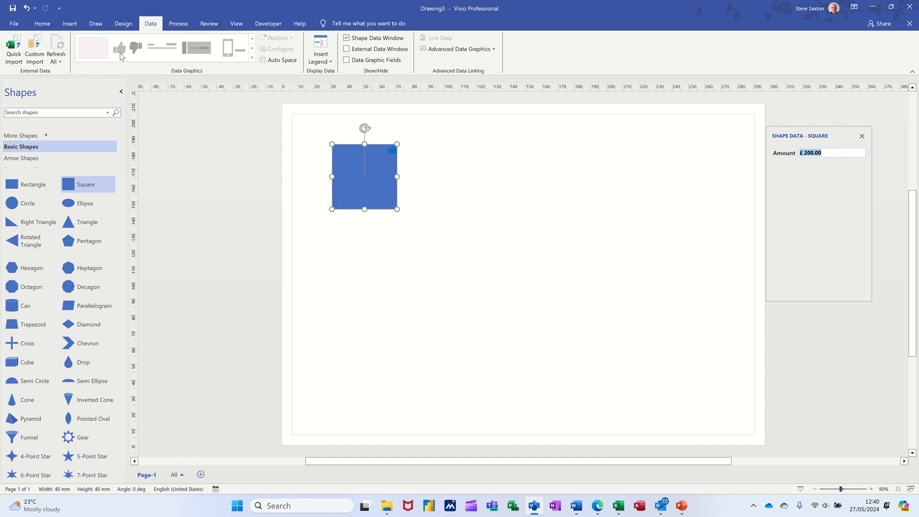
# Apply the grey-green gradient theme with the red accent to the drawing.
pyautogui.click(120, 24)
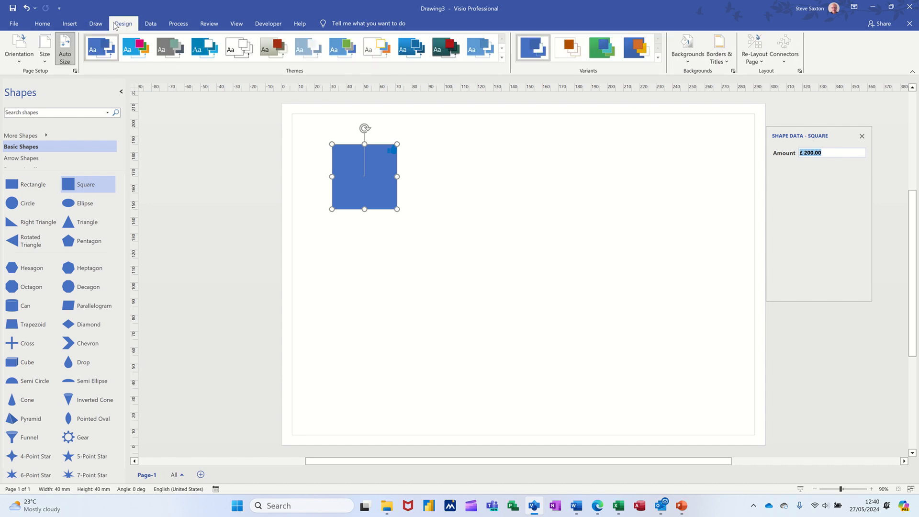
pyautogui.click(267, 51)
# Set the square's Amount to £ 123.00 to test the icon rules.
pyautogui.click(363, 170)
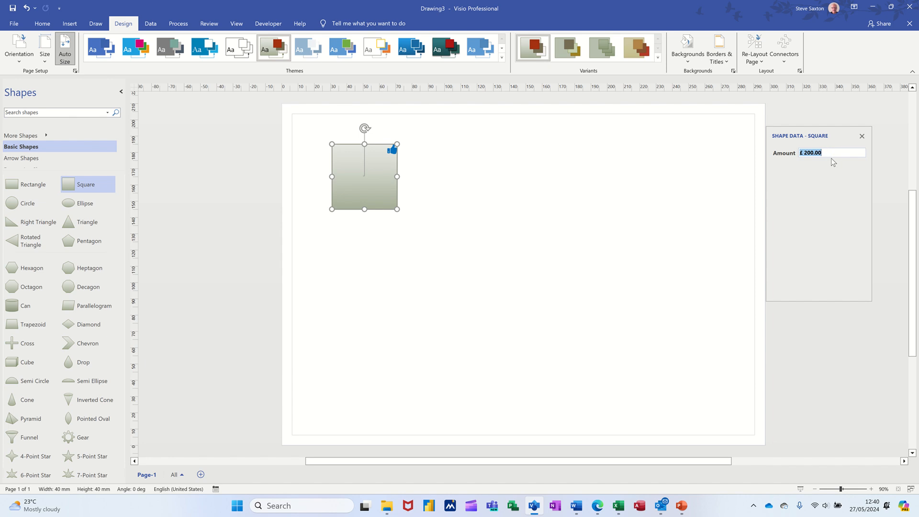
pyautogui.write('123')
pyautogui.press('Return')
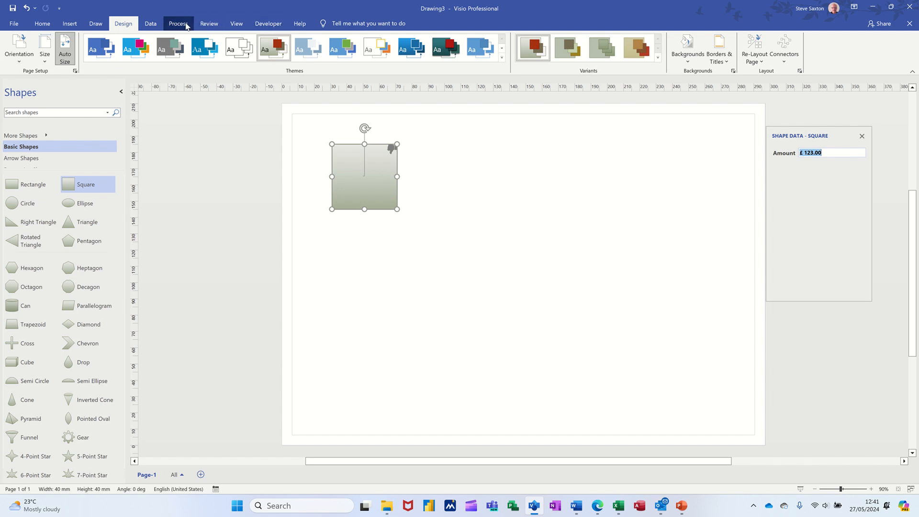
# Insert a horizontal data legend and move its Amount section out of the Legend box towards the page's centre.
pyautogui.click(151, 25)
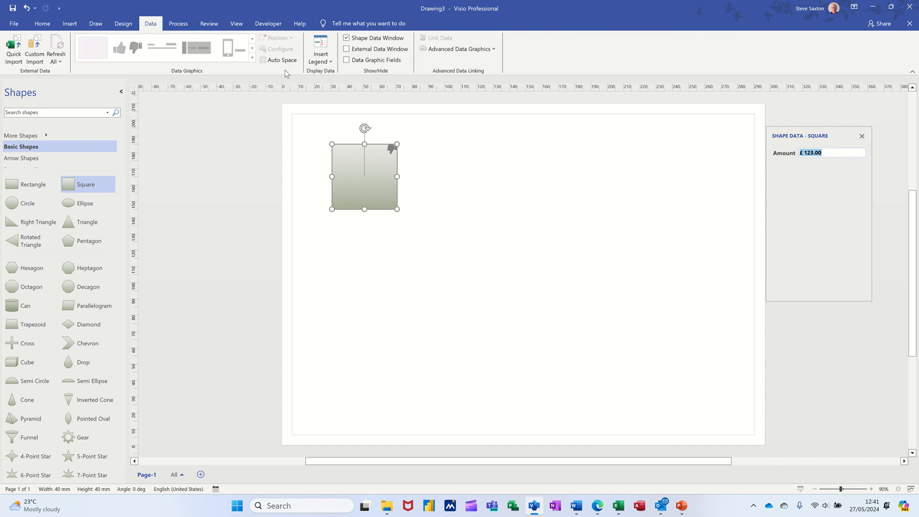
pyautogui.click(320, 57)
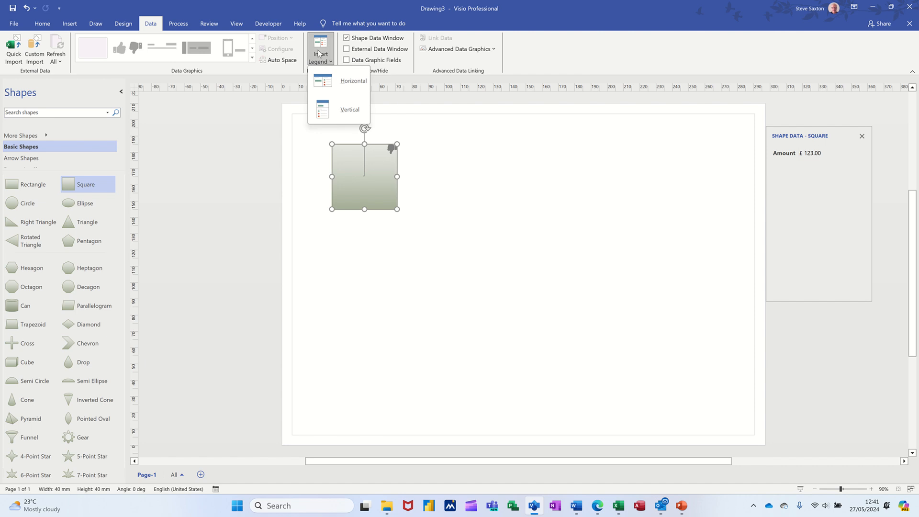
pyautogui.click(352, 81)
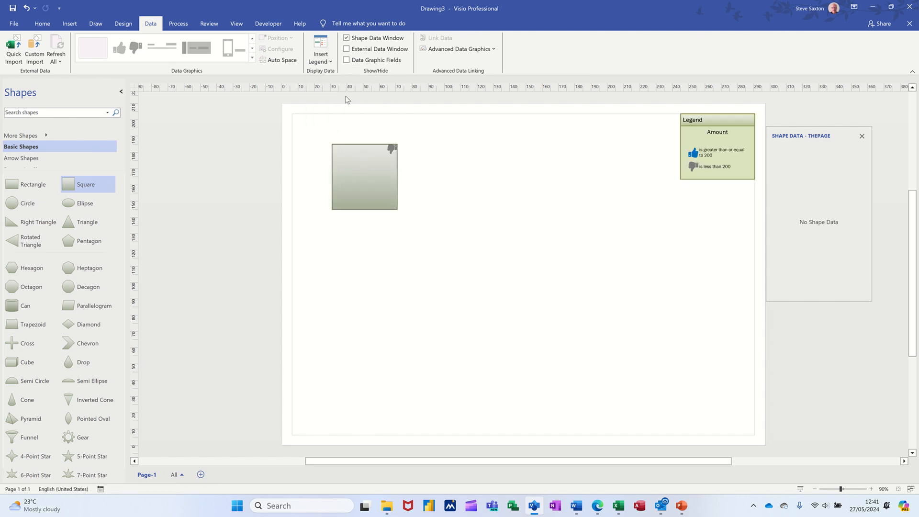
pyautogui.moveTo(714, 126); pyautogui.dragTo(561, 134)
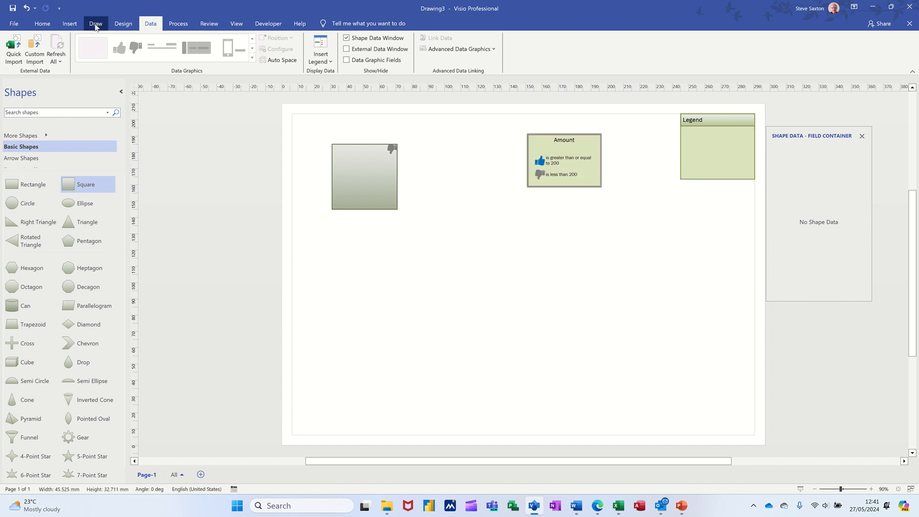
# Apply the plain white theme with black outlines to the drawing and move the Amount legend section closer to the square.
pyautogui.click(123, 23)
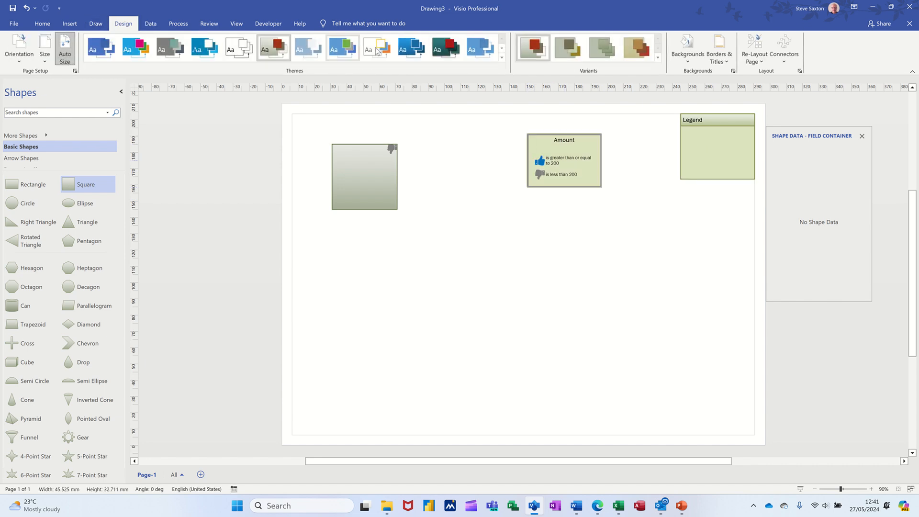
pyautogui.click(440, 48)
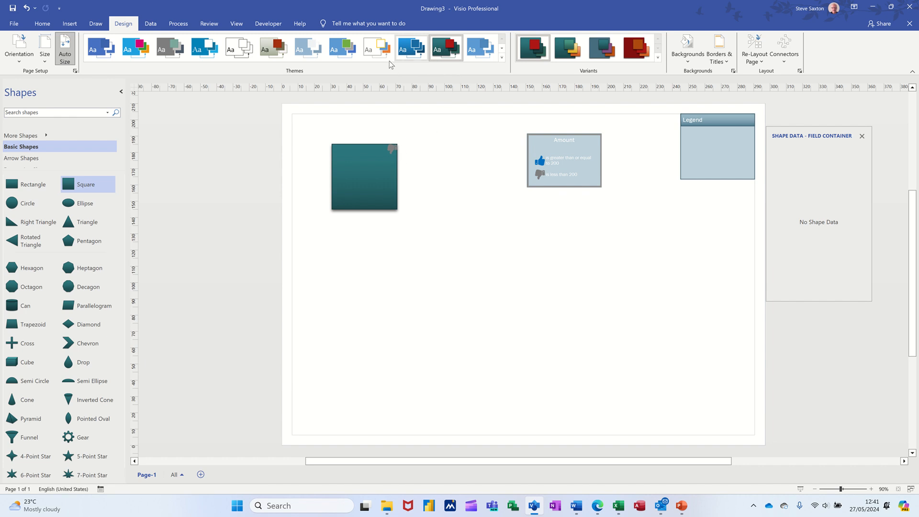
pyautogui.click(305, 52)
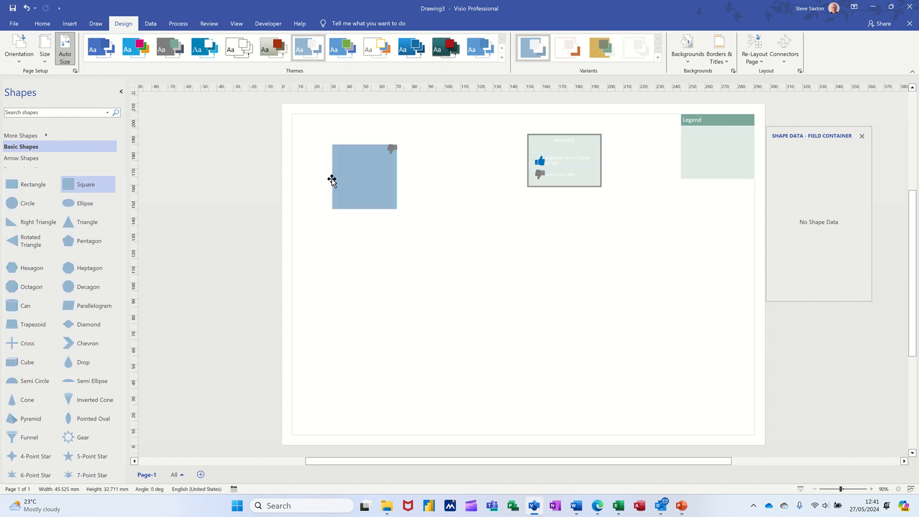
pyautogui.click(244, 55)
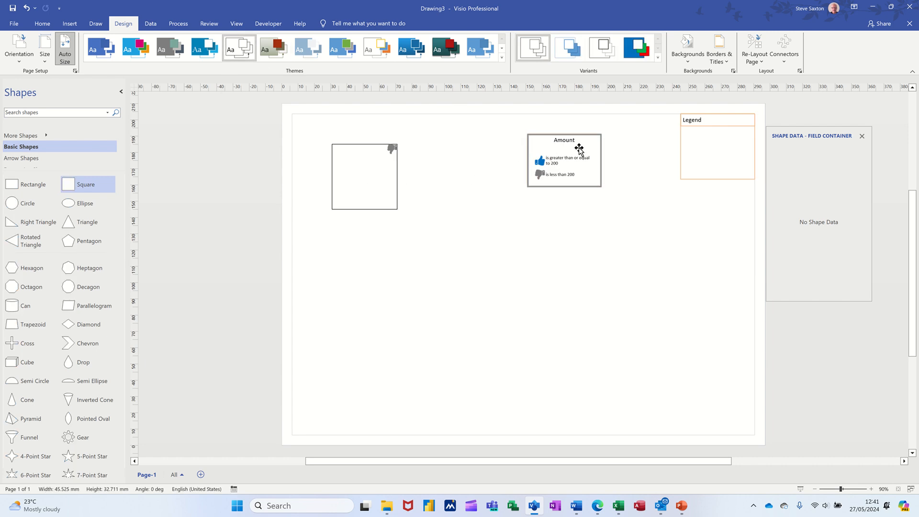
pyautogui.moveTo(579, 148); pyautogui.dragTo(528, 156)
pyautogui.click(621, 166)
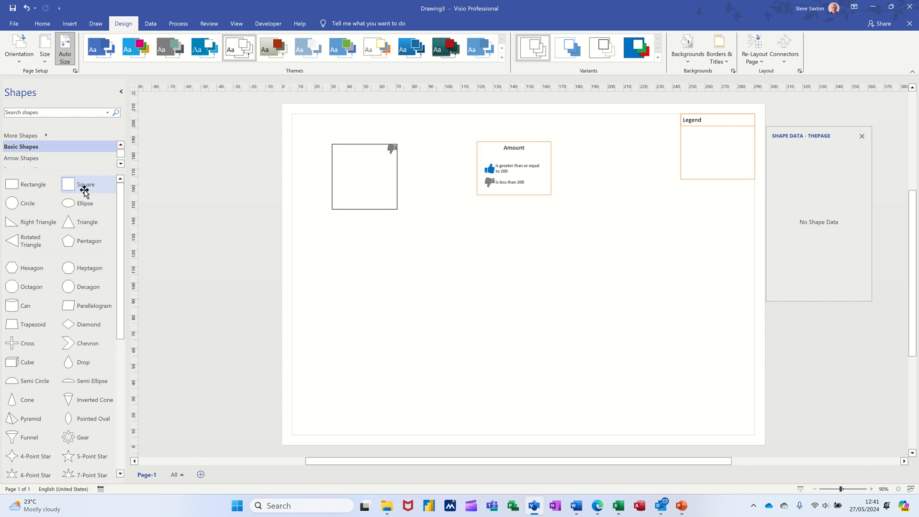
# Place a plain 40 mm square directly below the existing one and compare the two squares' shape data.
pyautogui.moveTo(78, 186); pyautogui.dragTo(368, 259)
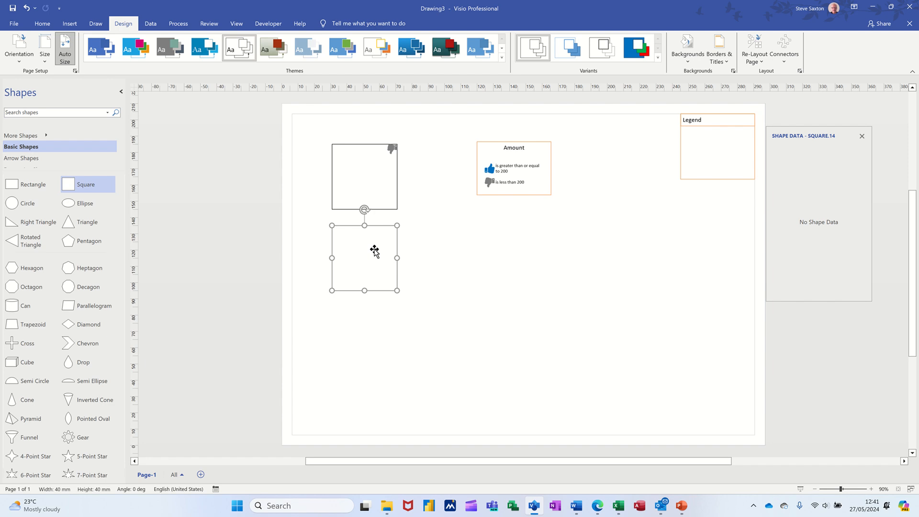
pyautogui.moveTo(374, 251)
pyautogui.mouseDown()
pyautogui.moveTo(424, 267)
pyautogui.moveTo(375, 255)
pyautogui.mouseUp()
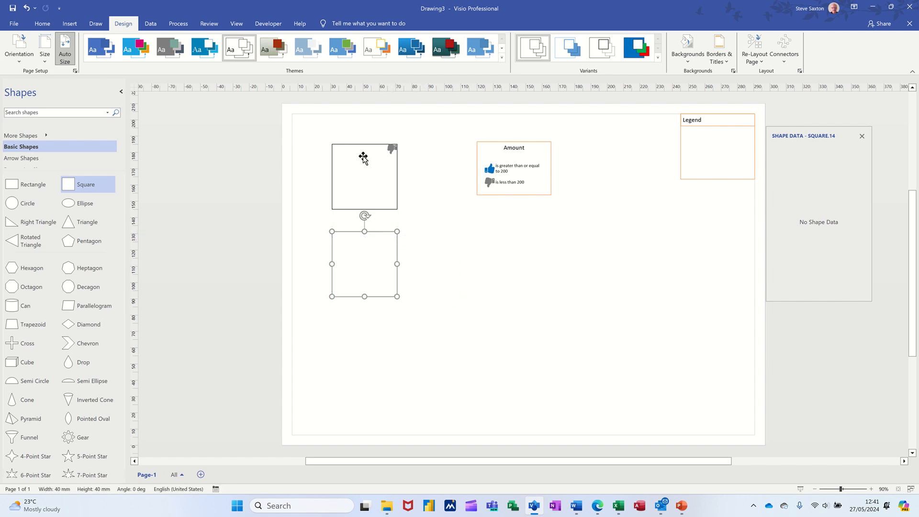
pyautogui.click(360, 175)
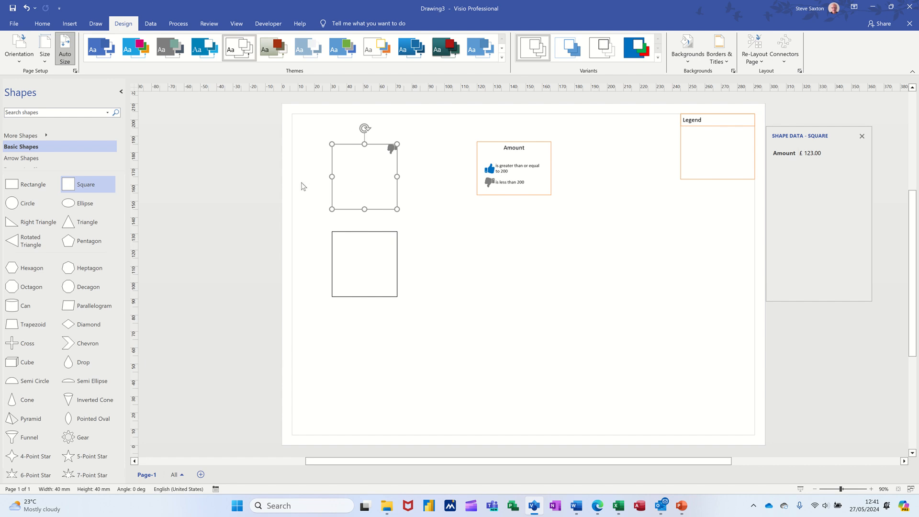
# Create a new metric stencil and move the square with the icon data graphic into it as a master.
pyautogui.scroll(-2, 52, 149)
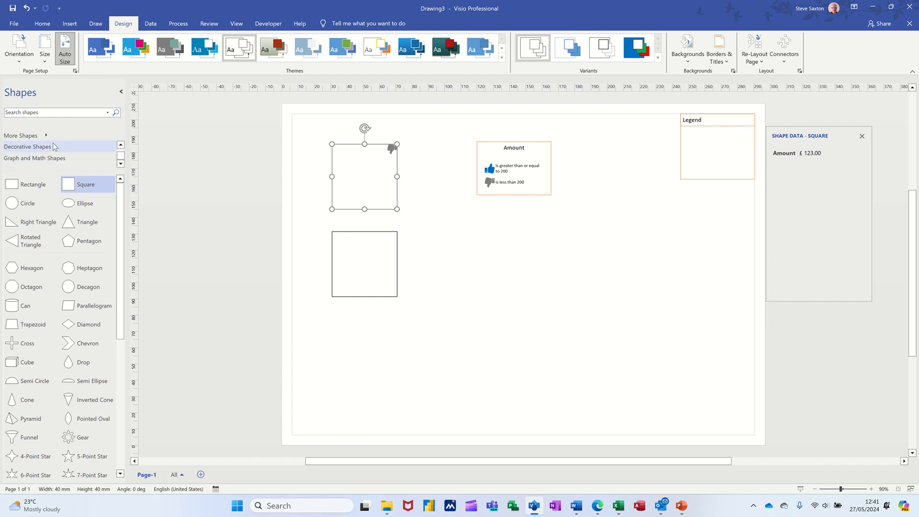
pyautogui.click(46, 136)
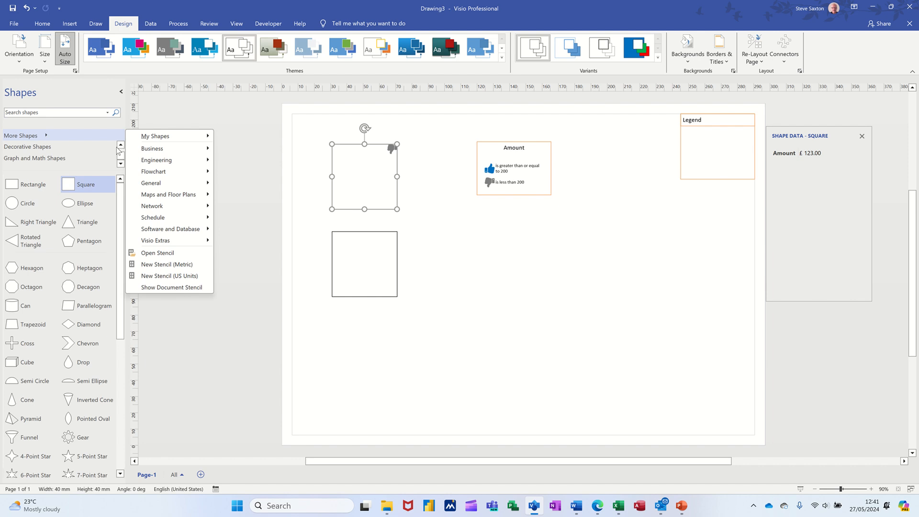
pyautogui.click(142, 266)
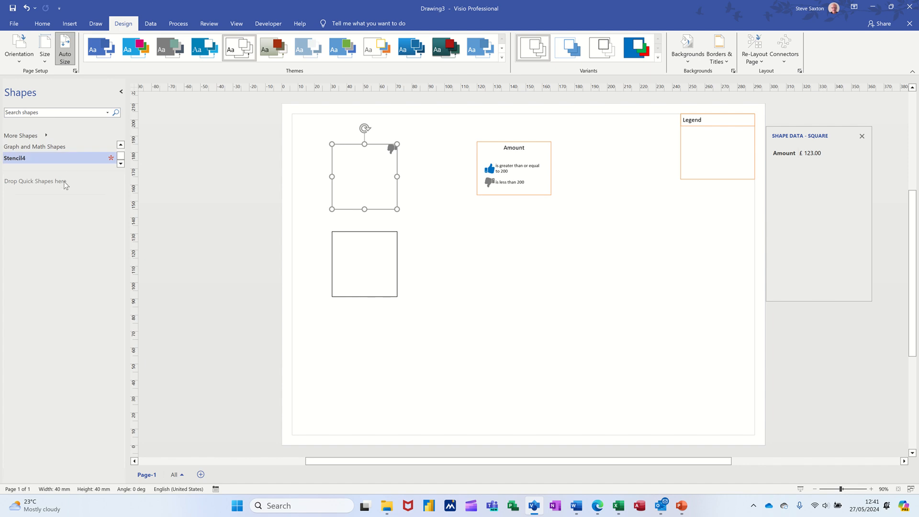
pyautogui.moveTo(367, 186); pyautogui.dragTo(64, 247)
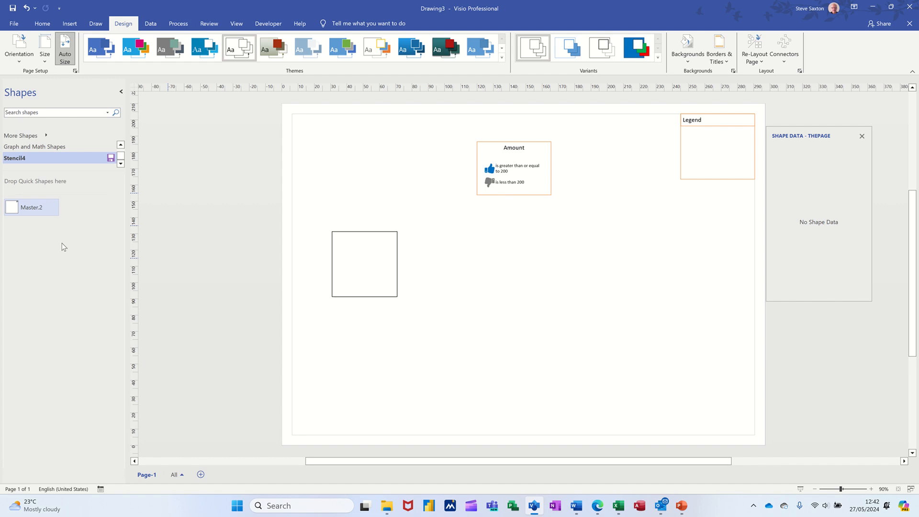
# Rename the new master as Data Graphic shape and save the stencil under the file name data graphic shapes.
pyautogui.click(34, 206)
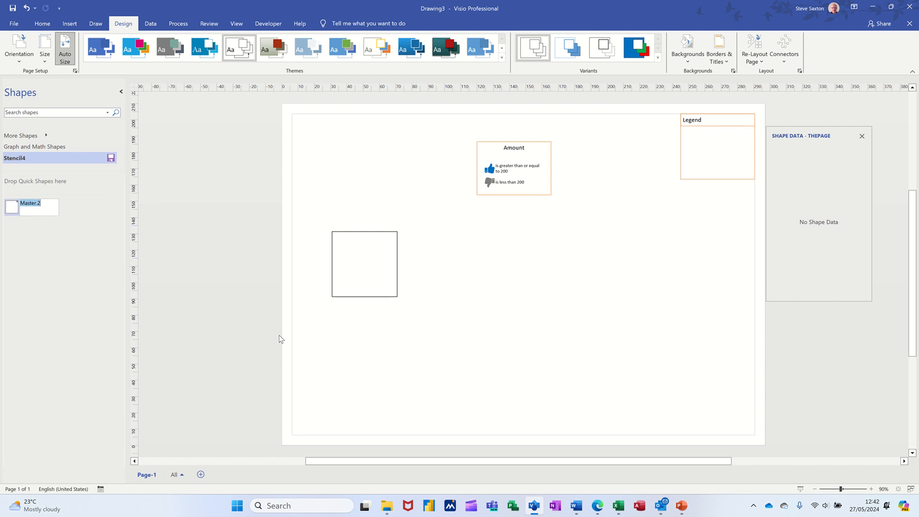
pyautogui.write('Data Graphic shape')
pyautogui.press('Return')
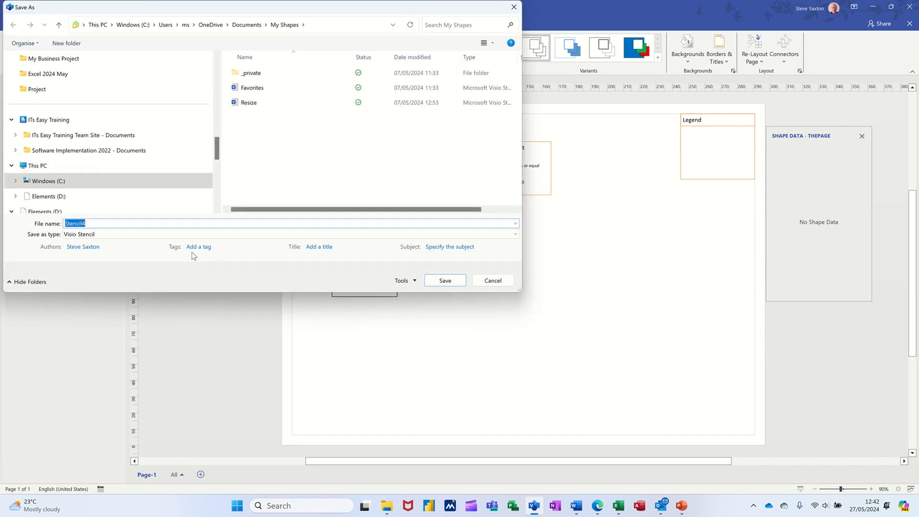
pyautogui.write('data graphic shapes')
pyautogui.press('Return')
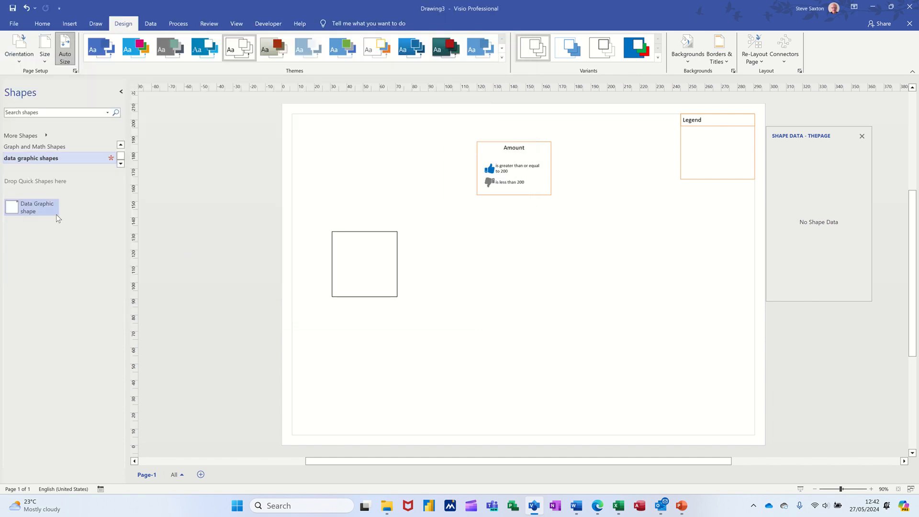
# Delete the plain square and place the Data Graphic shape master on the page.
pyautogui.click(334, 240)
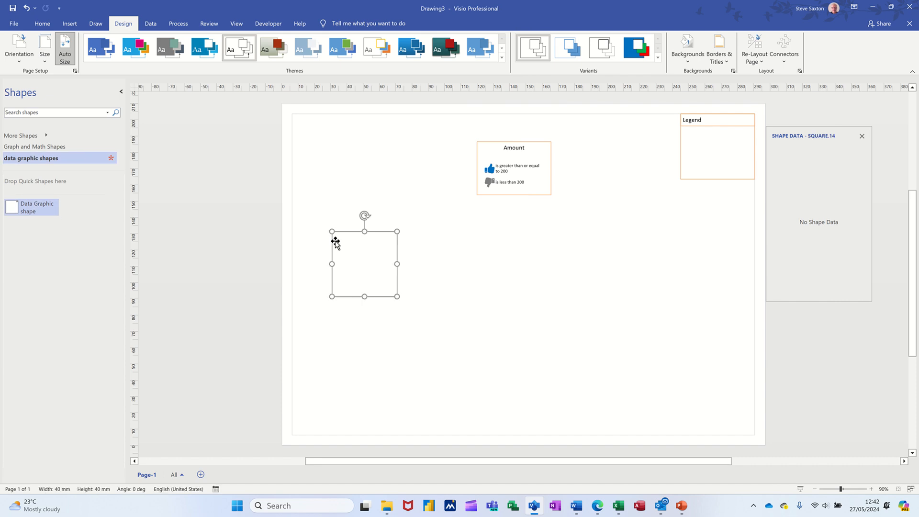
pyautogui.press('Delete')
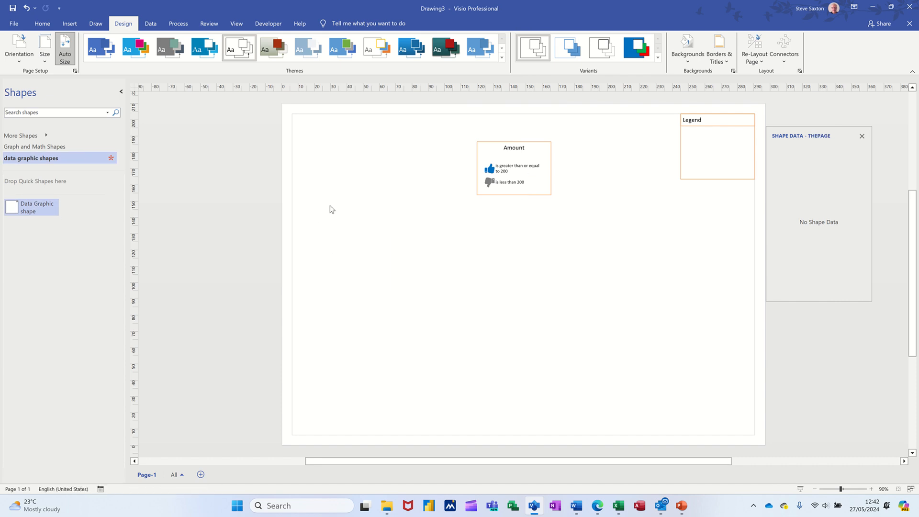
pyautogui.moveTo(35, 215); pyautogui.dragTo(365, 224)
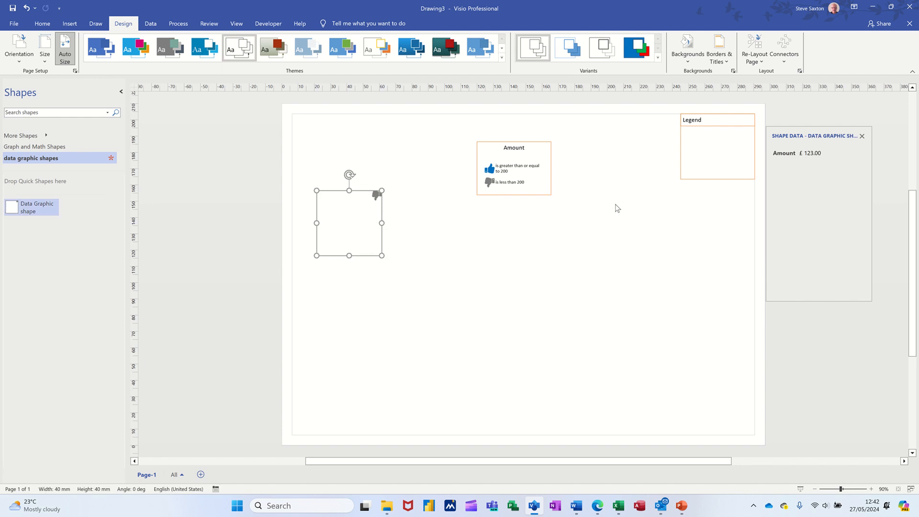
# Clear the Amount value of the placed Data Graphic shape.
pyautogui.click(838, 153)
pyautogui.press('BackSpace')
pyautogui.click(701, 239)
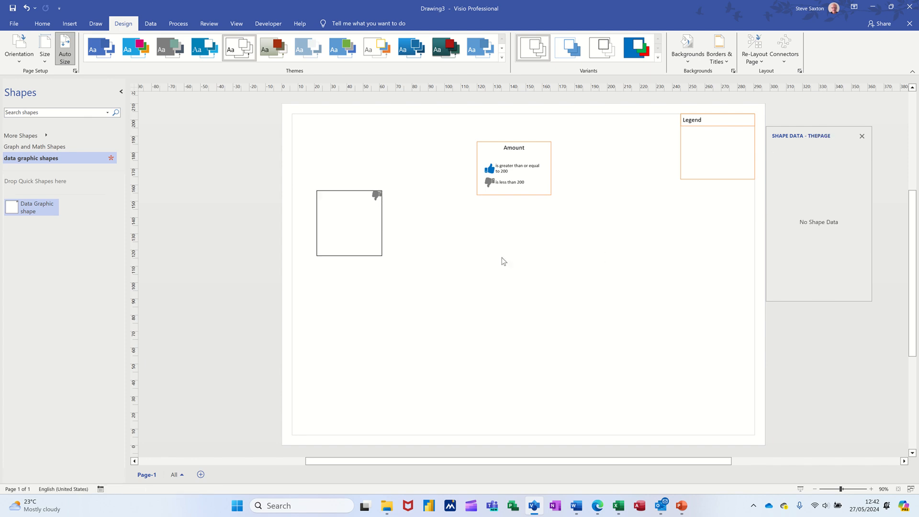
# Move the shape with the cleared Amount into the data graphic shapes stencil as a second master and name it with a first name.
pyautogui.click(372, 235)
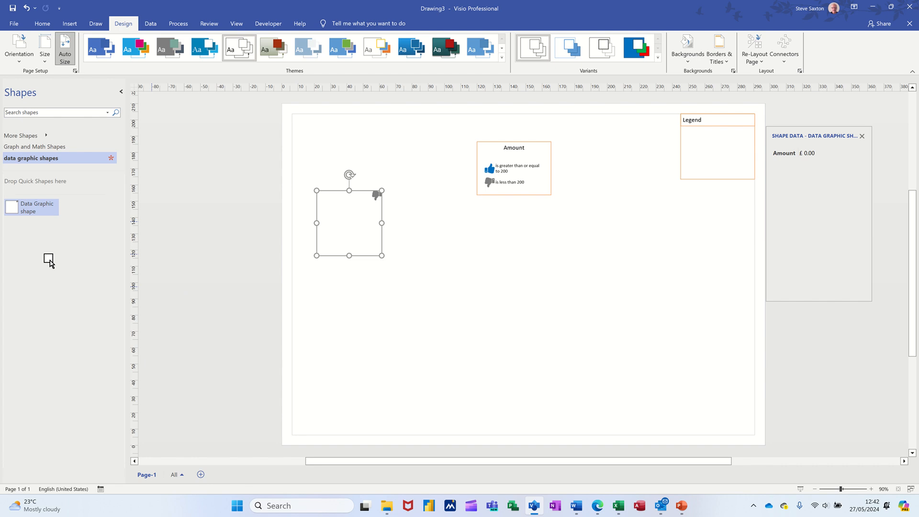
pyautogui.moveTo(48, 261); pyautogui.dragTo(70, 266)
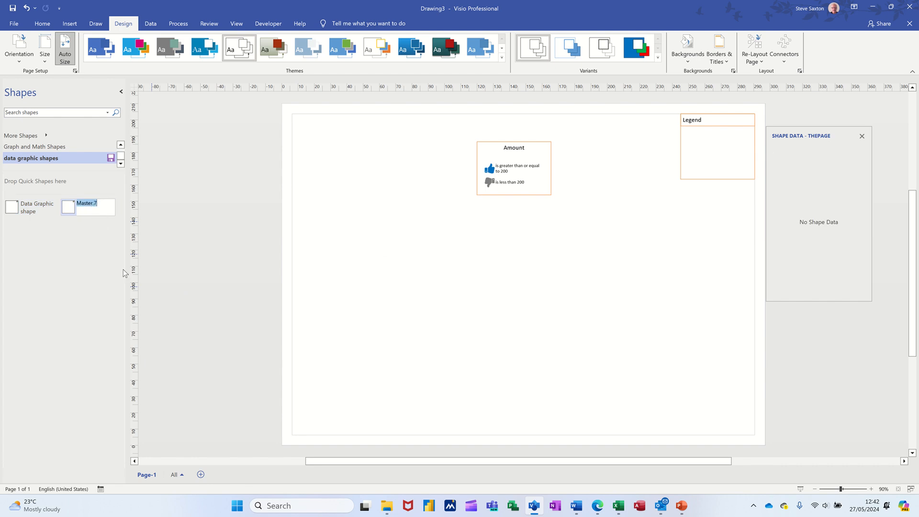
pyautogui.write('steve')
pyautogui.press('Return')
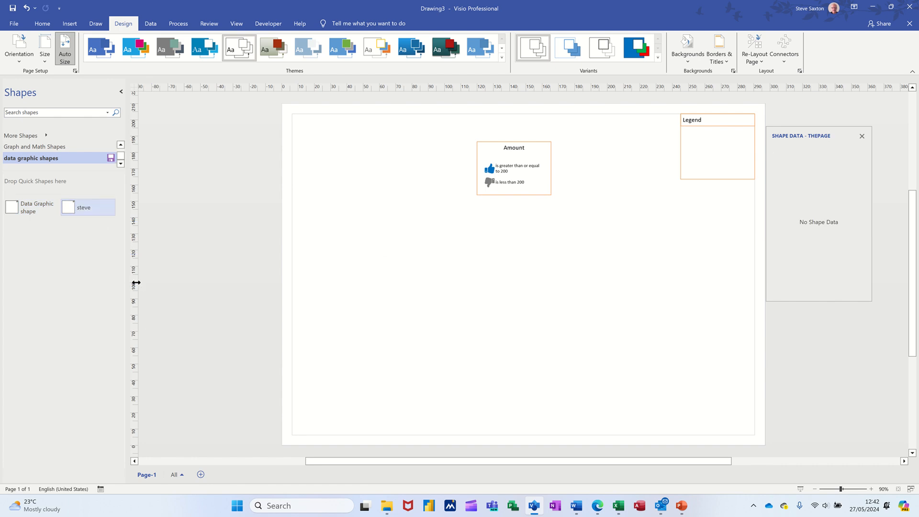
# Place the newly named master in the upper-left area of the page and set its Amount to 333.
pyautogui.moveTo(82, 207); pyautogui.dragTo(400, 253)
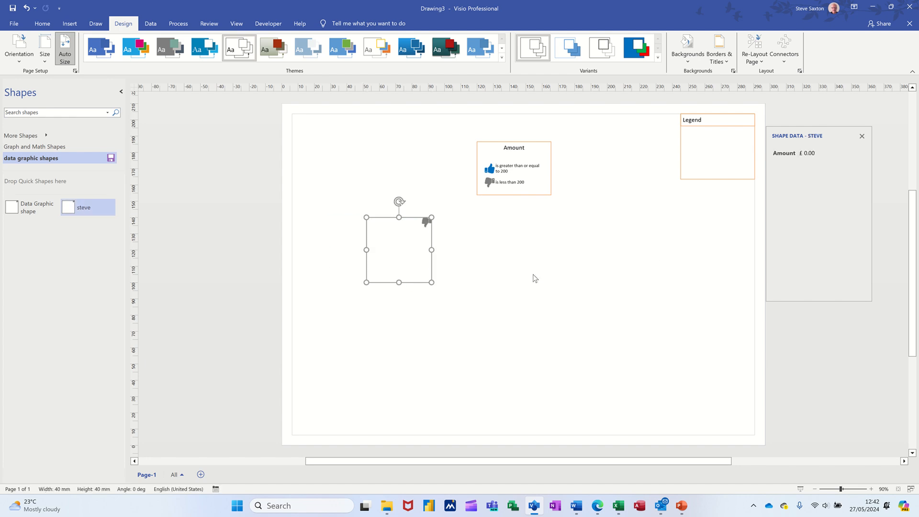
pyautogui.click(820, 156)
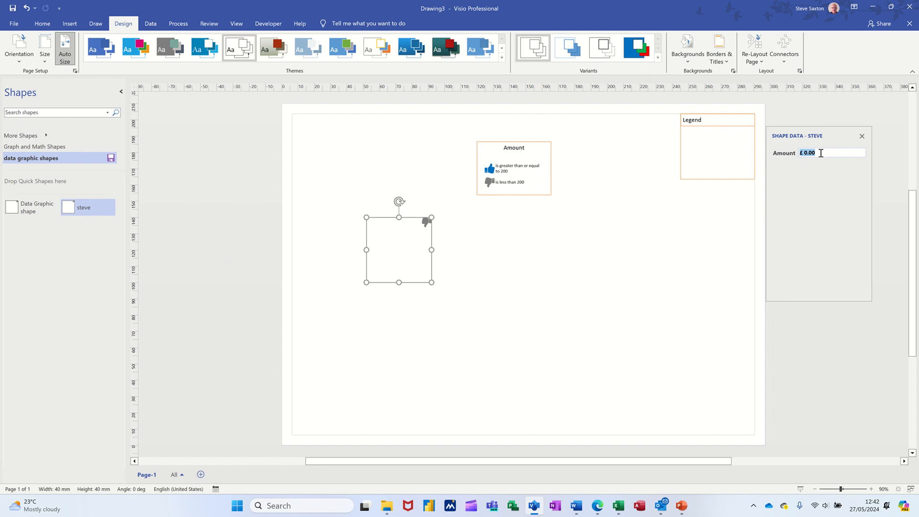
pyautogui.write('333')
pyautogui.press('Return')
pyautogui.click(445, 239)
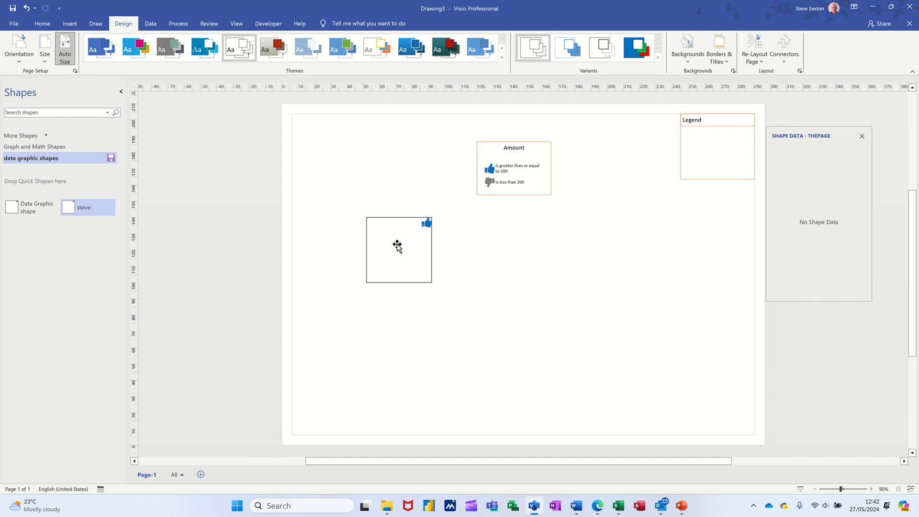
pyautogui.moveTo(398, 244); pyautogui.dragTo(351, 196)
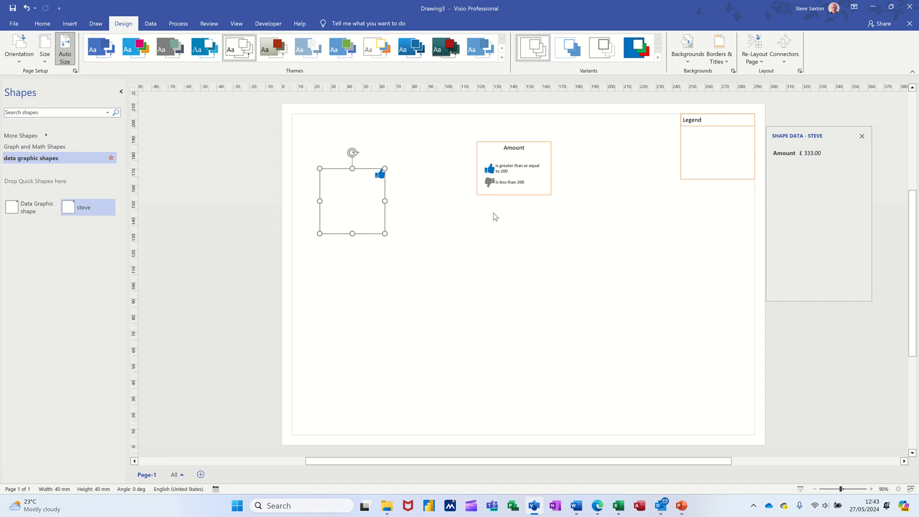
# Create a new Basic Flowchart drawing in metric units and place a Process shape in its upper-left area.
pyautogui.click(16, 25)
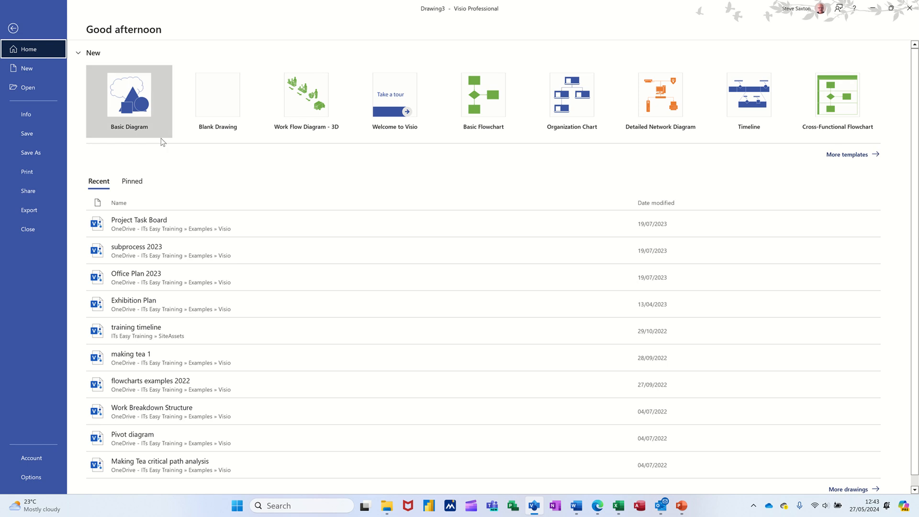
pyautogui.click(33, 72)
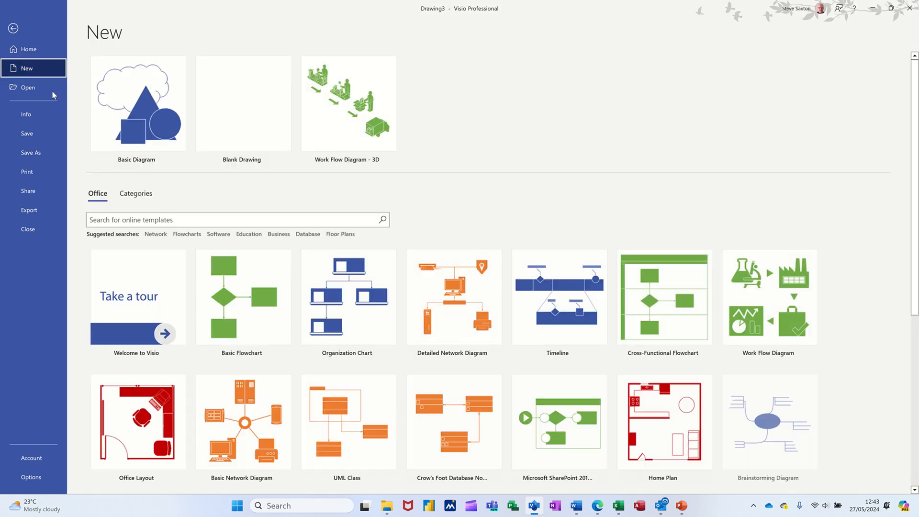
pyautogui.click(265, 335)
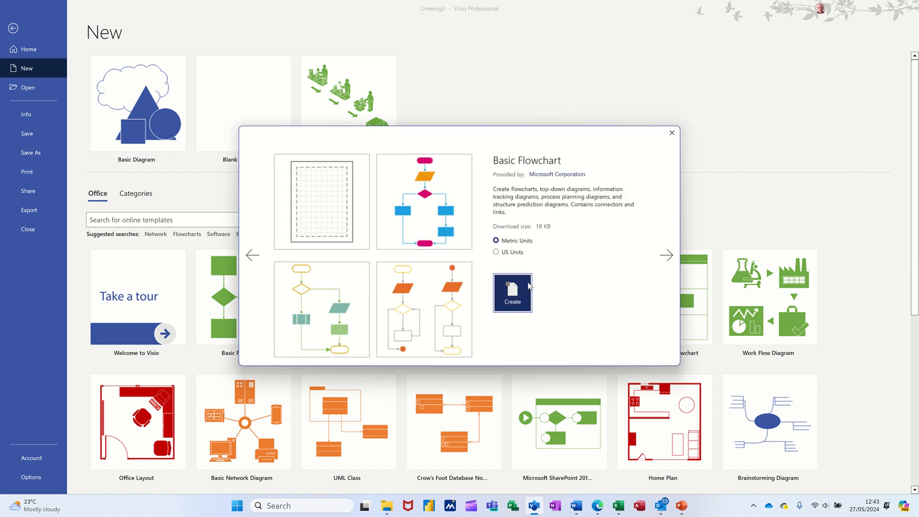
pyautogui.click(512, 293)
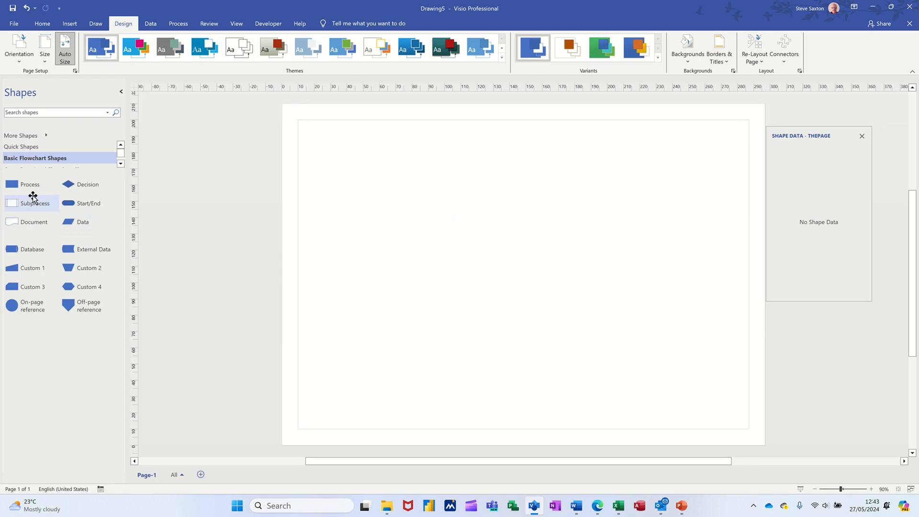
pyautogui.moveTo(20, 187); pyautogui.dragTo(389, 188)
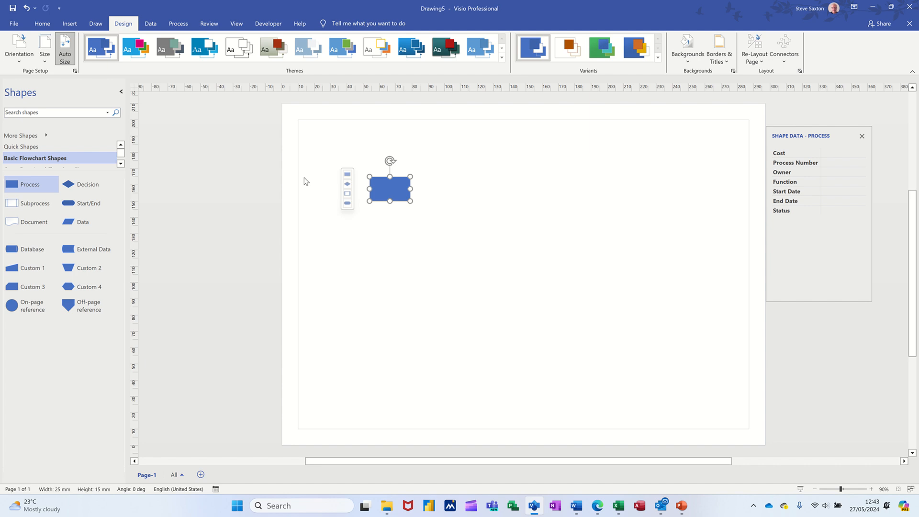
# Examine the predefined fields in the Process shape's shape data definition and close it without changes.
pyautogui.rightClick(389, 187)
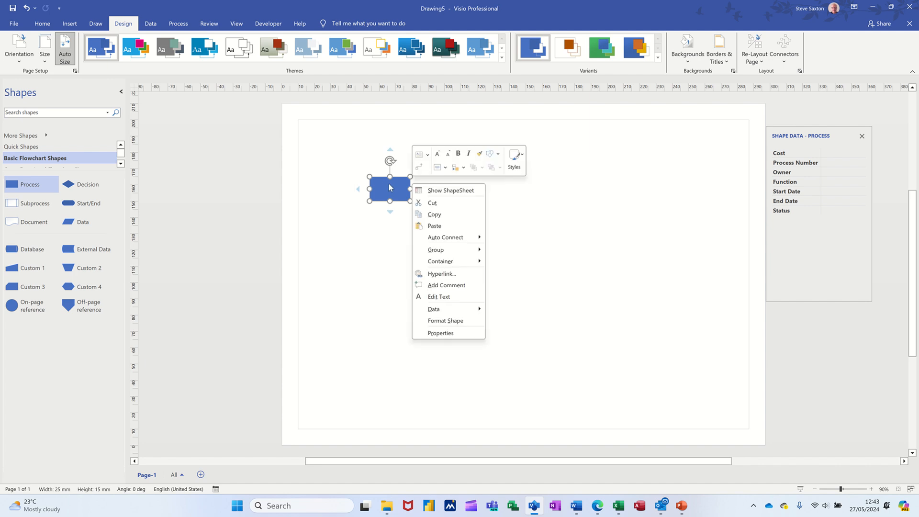
pyautogui.moveTo(433, 314)
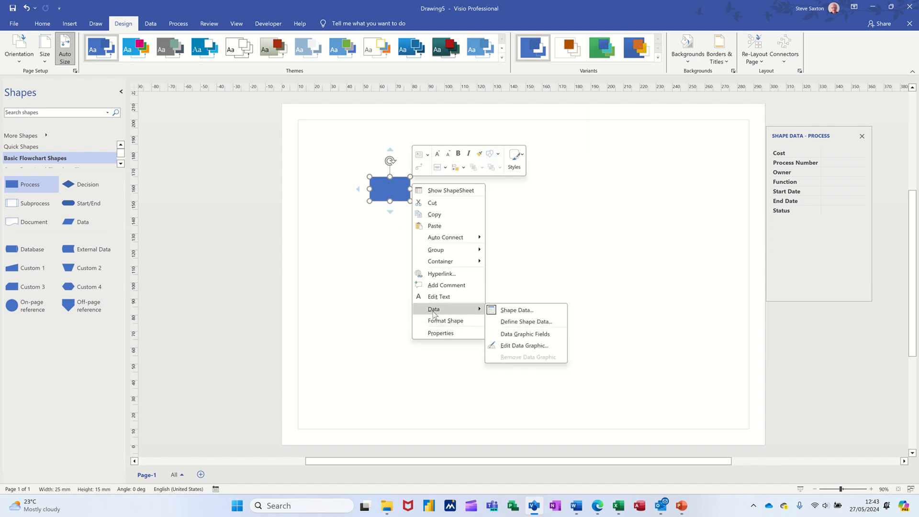
pyautogui.click(511, 323)
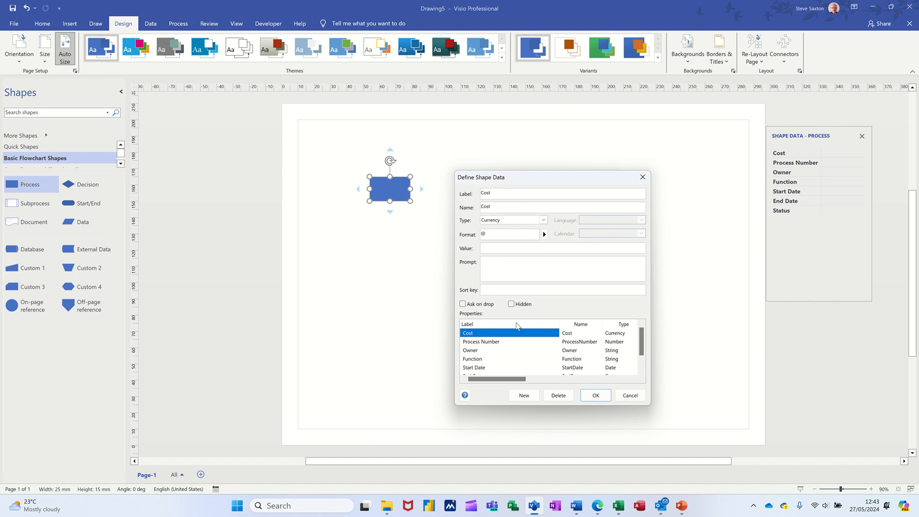
pyautogui.scroll(-1, 551, 354)
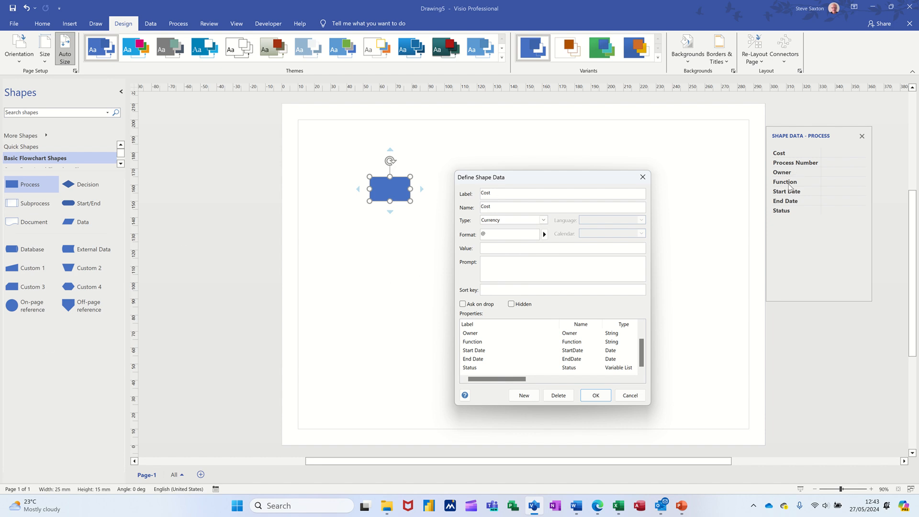
pyautogui.click(642, 177)
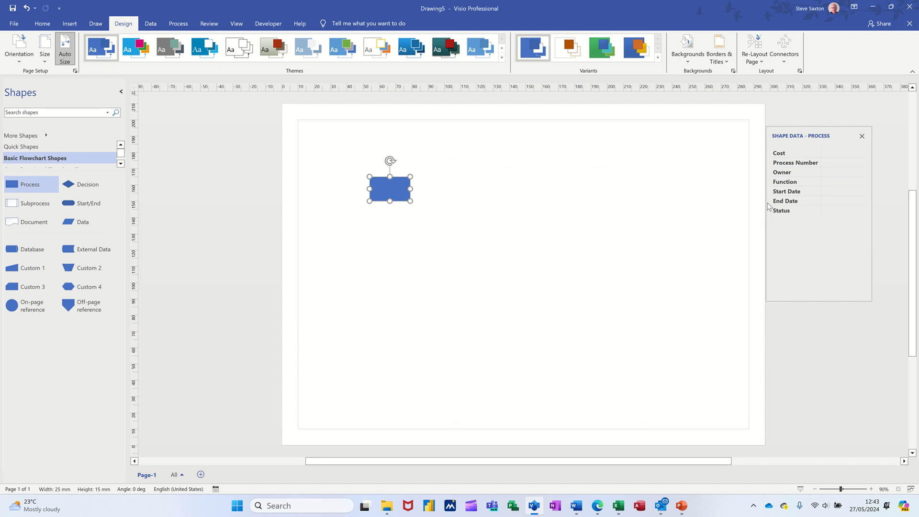